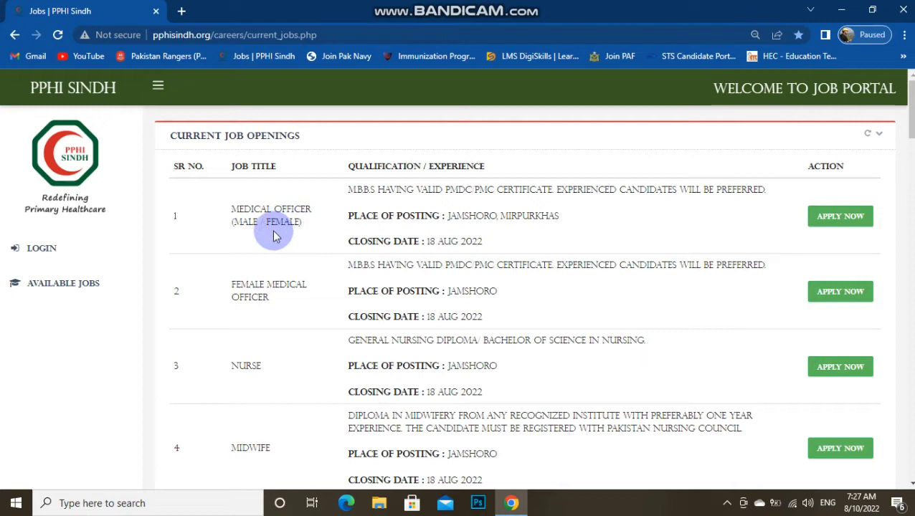
Scroll through the first job openings, reading the Jamshoro and Dispenser posting details
{"action": "left_click", "coordinate": [374, 192]}
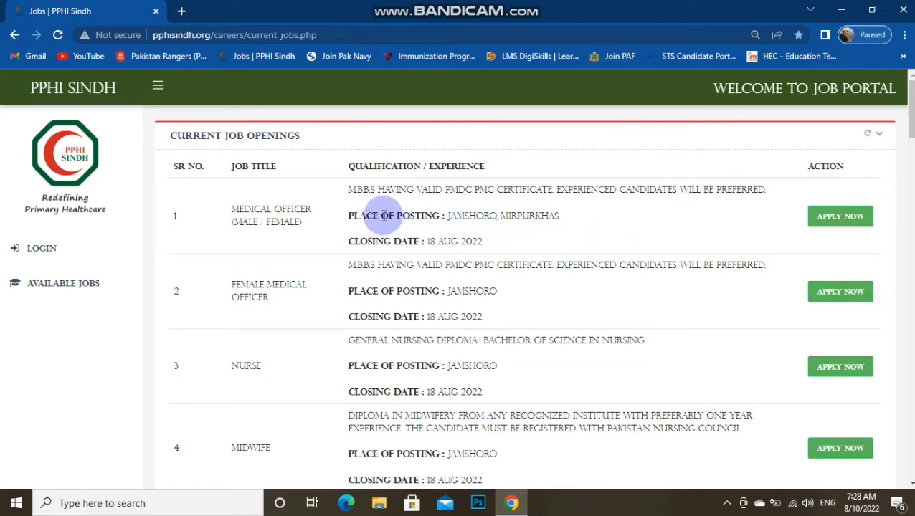
{"action": "double_click", "coordinate": [385, 216]}
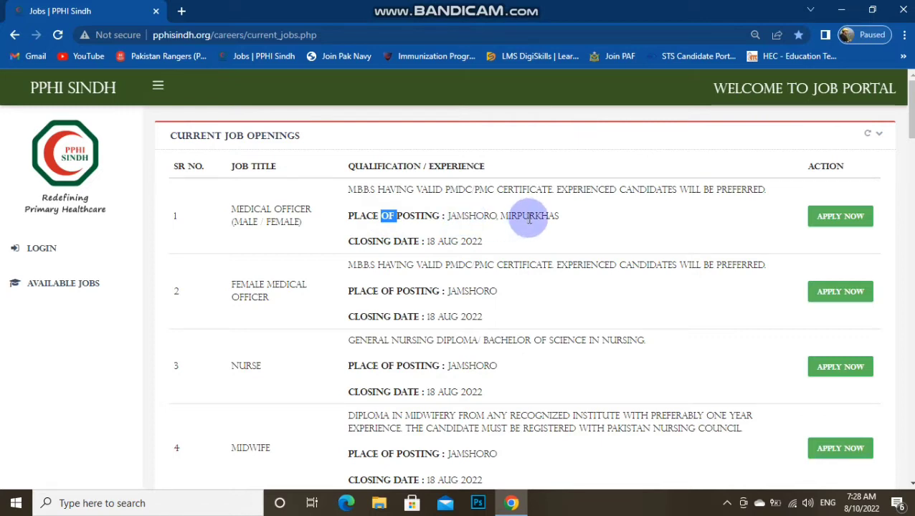
{"action": "left_click", "coordinate": [380, 244]}
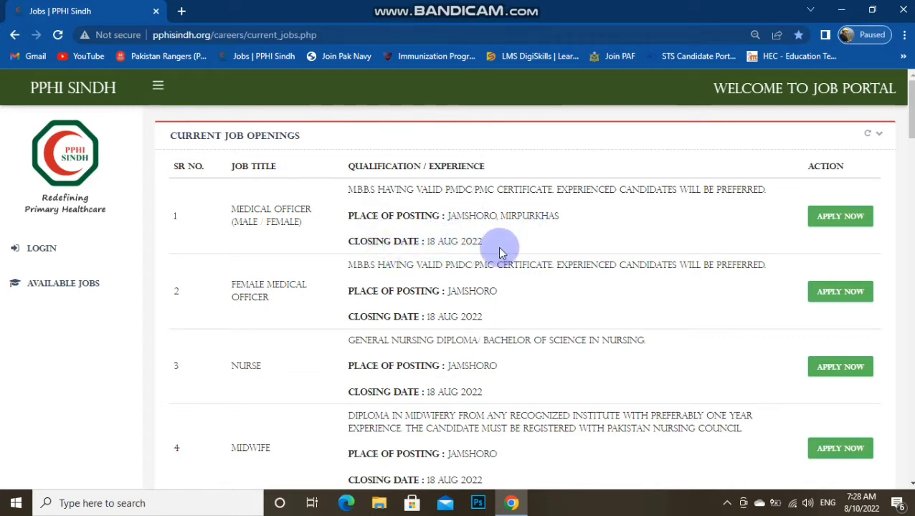
{"action": "scroll", "coordinate": [539, 261], "scroll_direction": "down", "scroll_amount": 1}
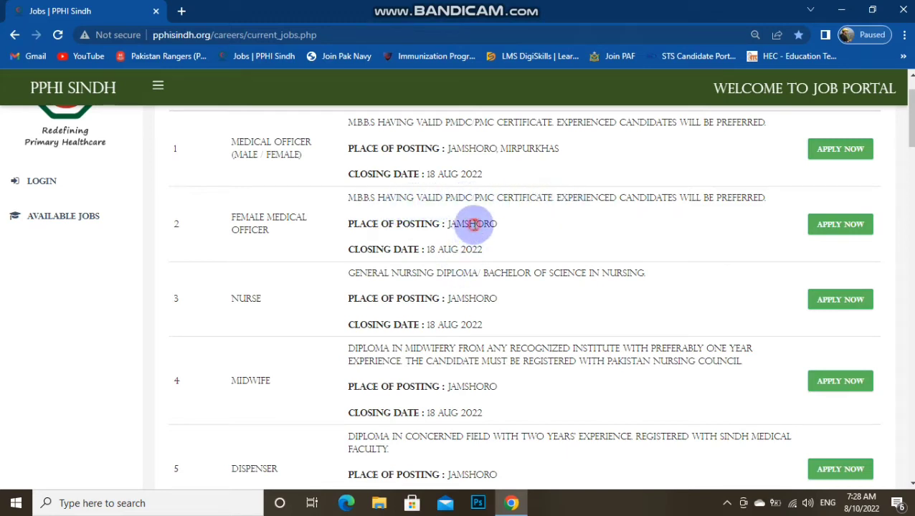
{"action": "scroll", "coordinate": [473, 224], "scroll_direction": "down", "scroll_amount": 1}
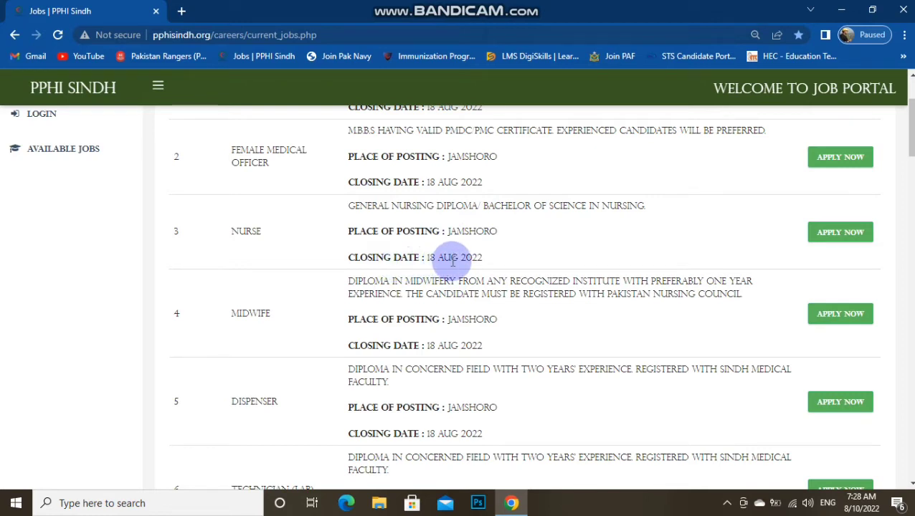
{"action": "scroll", "coordinate": [387, 315], "scroll_direction": "down", "scroll_amount": 1}
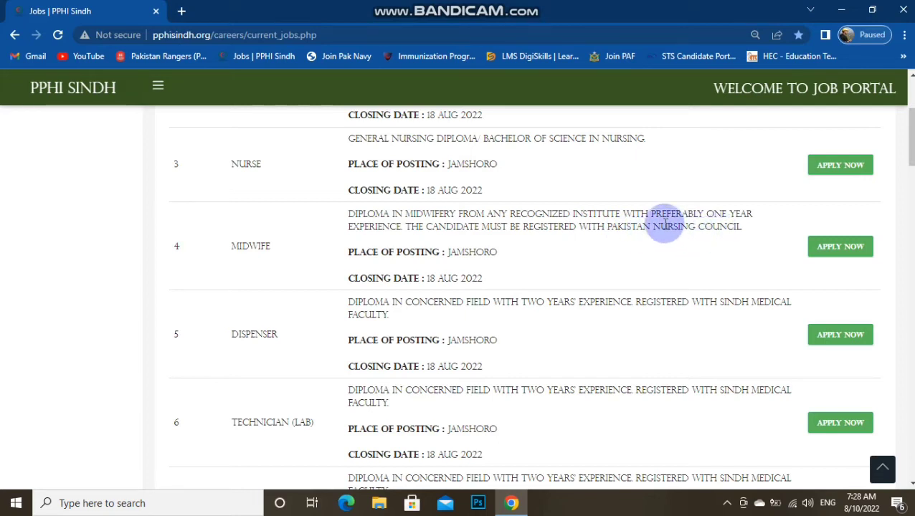
{"action": "triple_click", "coordinate": [476, 251]}
{"action": "left_click", "coordinate": [476, 251]}
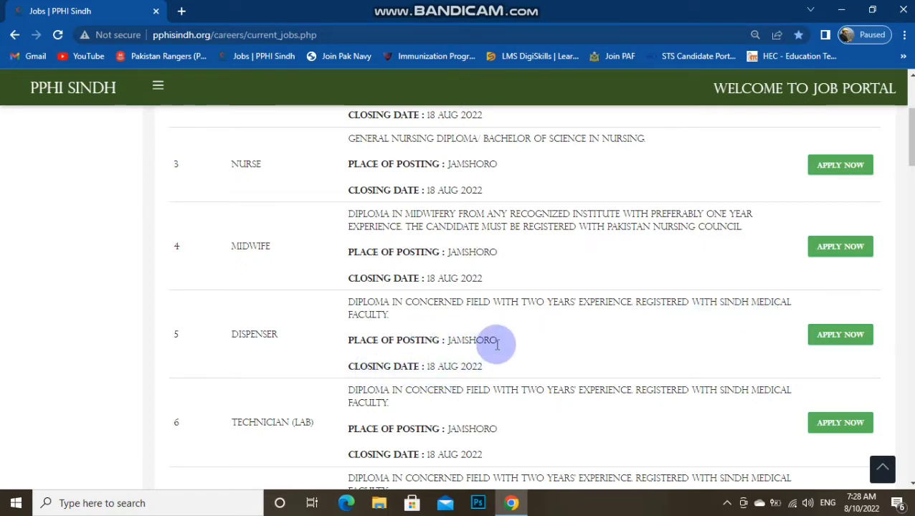
{"action": "triple_click", "coordinate": [602, 302]}
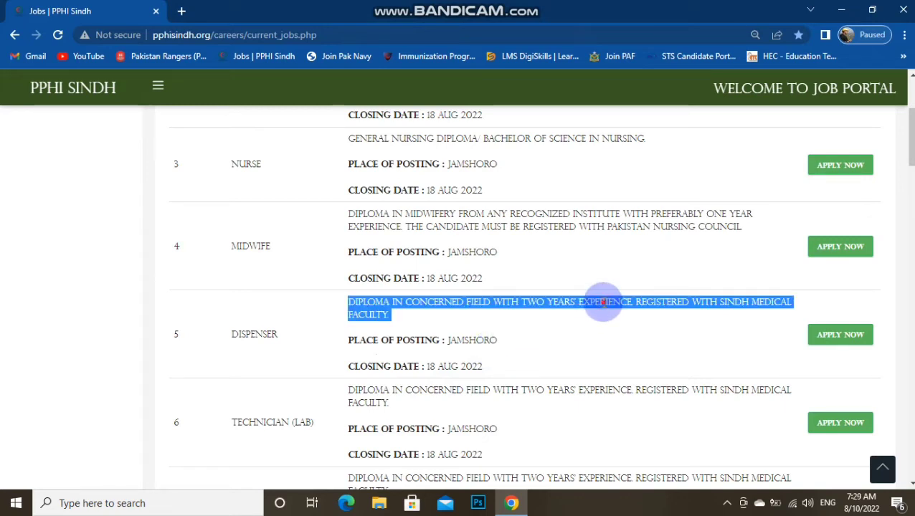
{"action": "double_click", "coordinate": [271, 334]}
{"action": "left_click", "coordinate": [465, 342]}
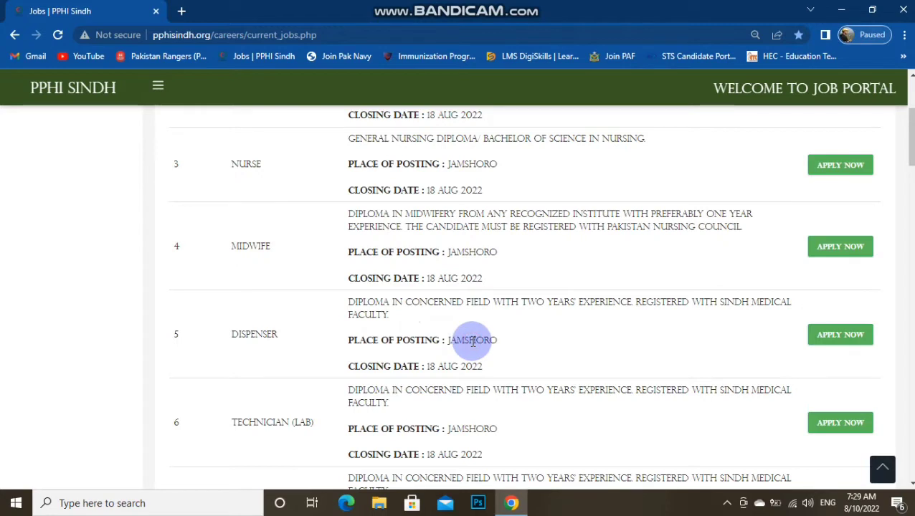
Scroll past the technician rows until row 15, Attendant, is visible
{"action": "scroll", "coordinate": [472, 342], "scroll_direction": "down", "scroll_amount": 2}
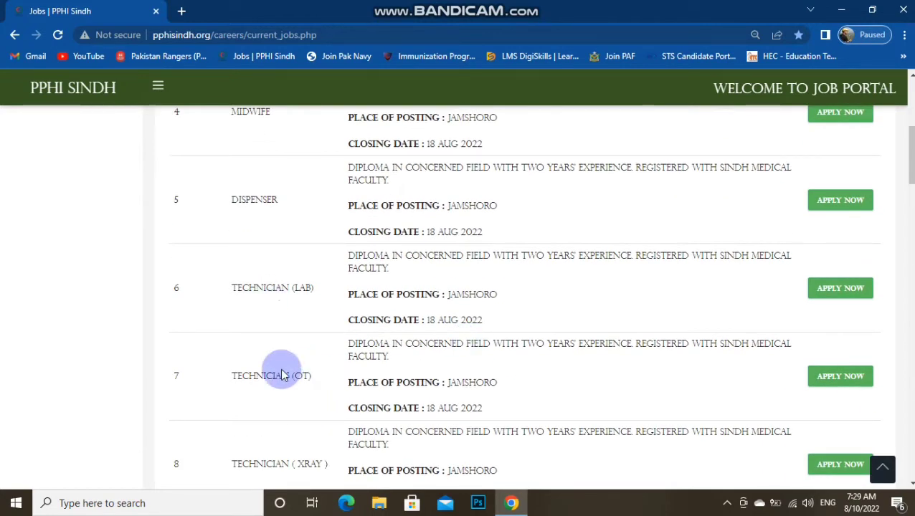
{"action": "scroll", "coordinate": [419, 382], "scroll_direction": "down", "scroll_amount": 2}
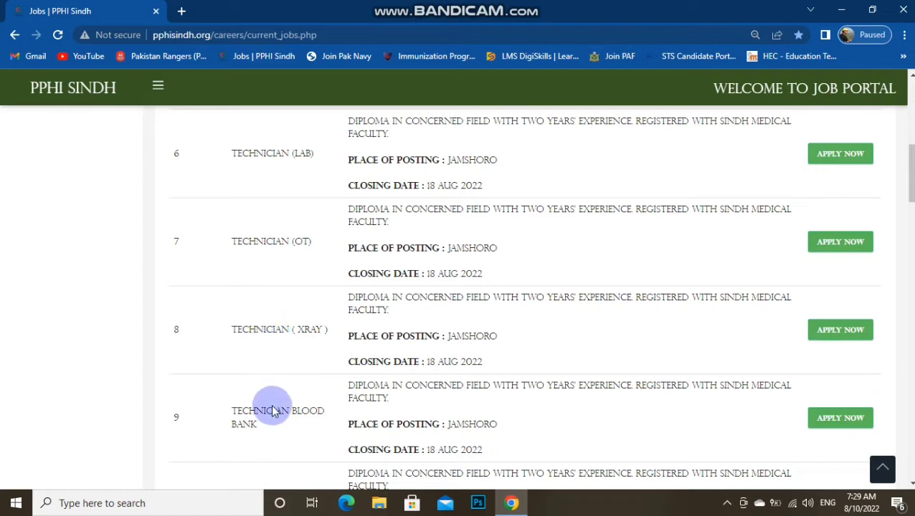
{"action": "scroll", "coordinate": [269, 387], "scroll_direction": "down", "scroll_amount": 2}
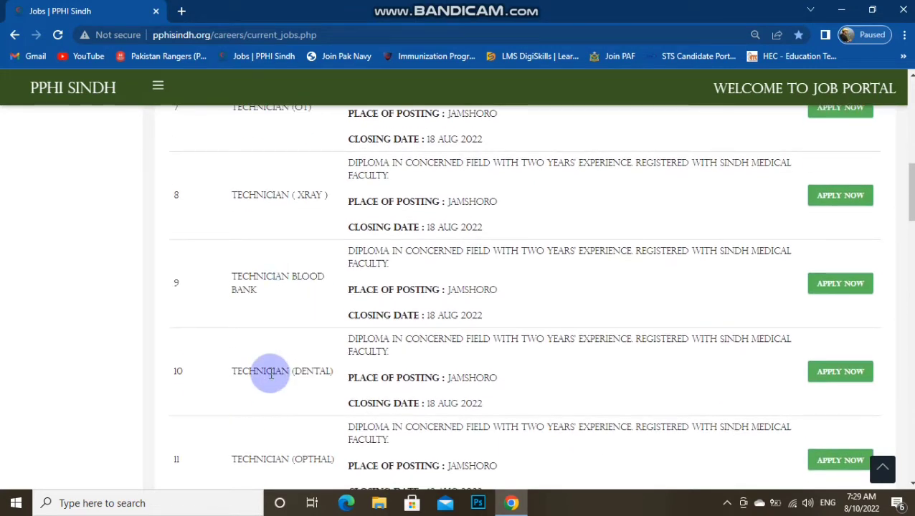
{"action": "scroll", "coordinate": [270, 373], "scroll_direction": "down", "scroll_amount": 2}
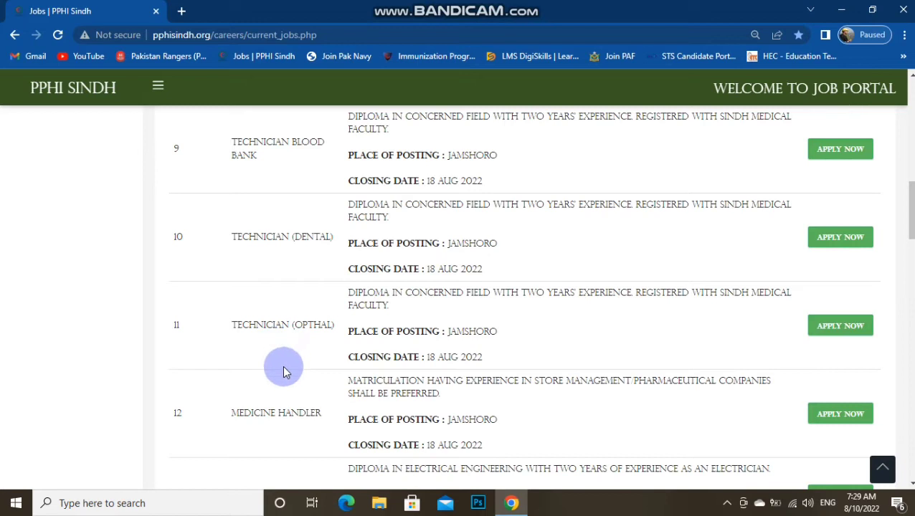
{"action": "scroll", "coordinate": [282, 367], "scroll_direction": "down", "scroll_amount": 3}
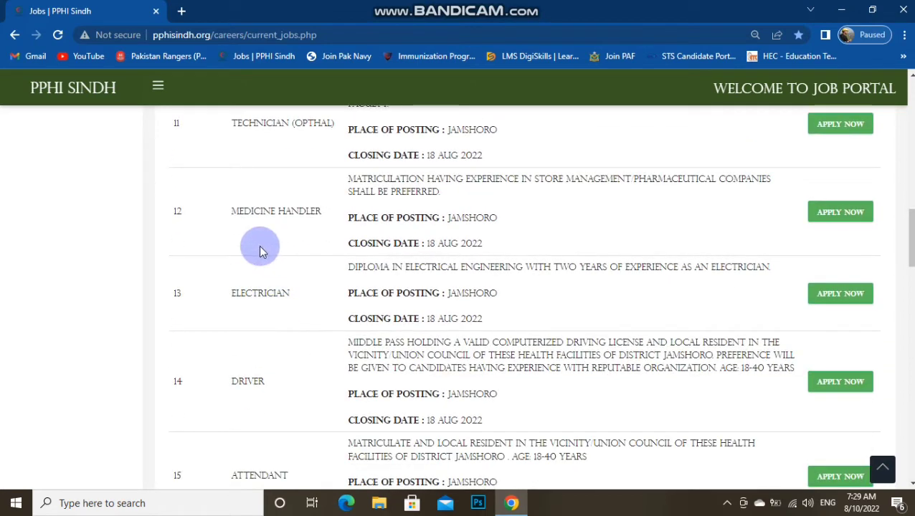
{"action": "scroll", "coordinate": [310, 298], "scroll_direction": "down", "scroll_amount": 3}
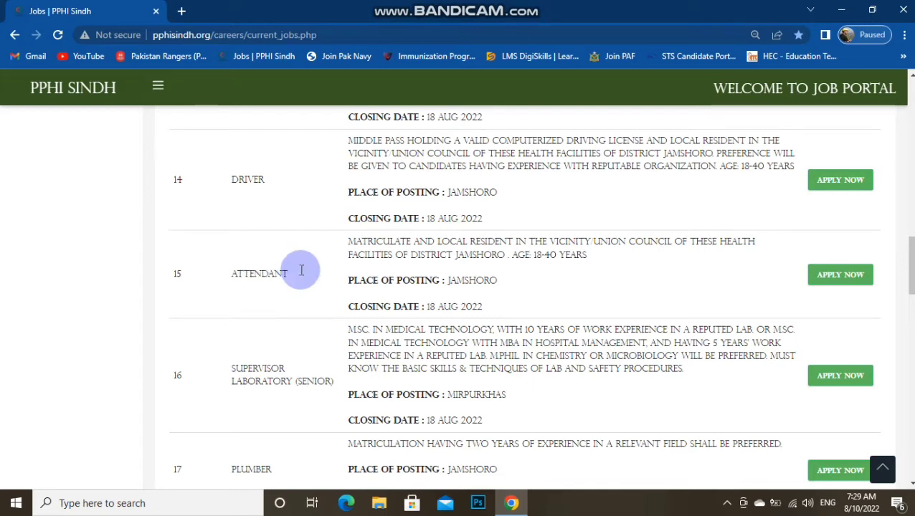
Apply for the Attendant post and answer NO to 'Are you already registered?'
{"action": "left_click", "coordinate": [858, 285]}
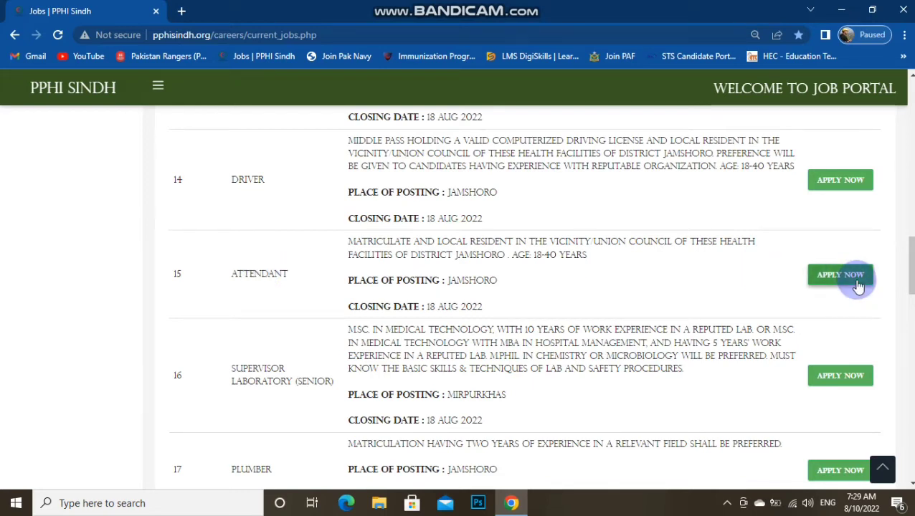
{"action": "double_click", "coordinate": [245, 278]}
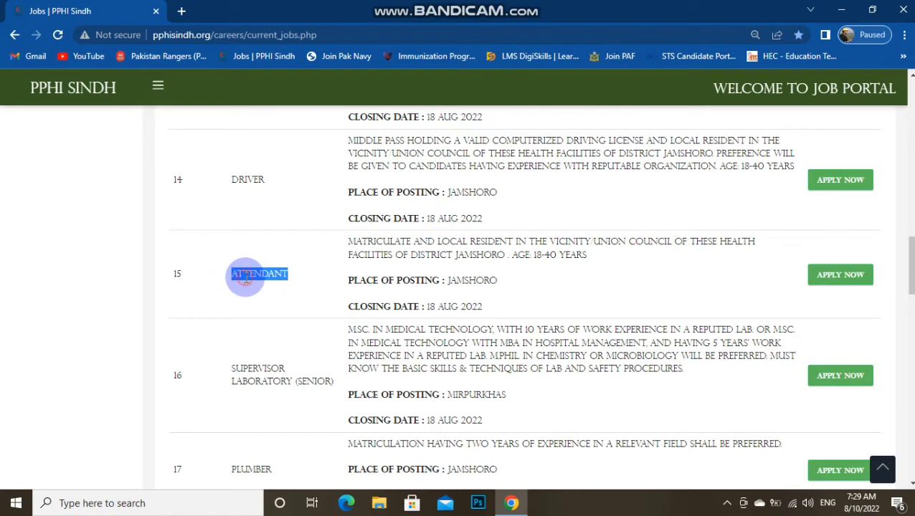
{"action": "left_click", "coordinate": [832, 280]}
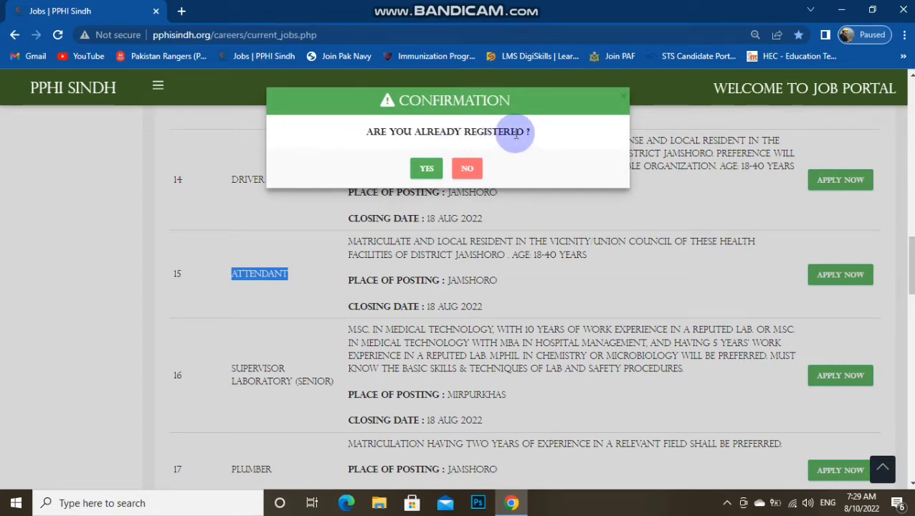
{"action": "left_click", "coordinate": [515, 134]}
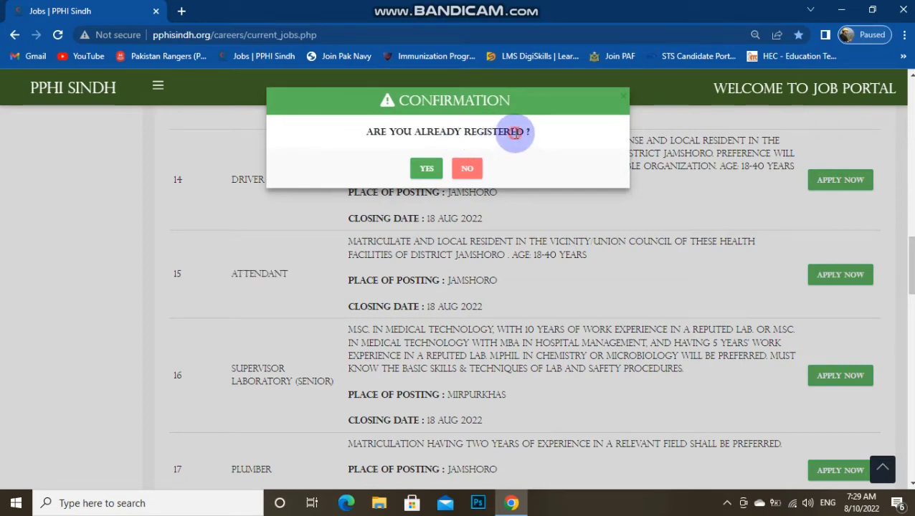
{"action": "triple_click", "coordinate": [419, 137]}
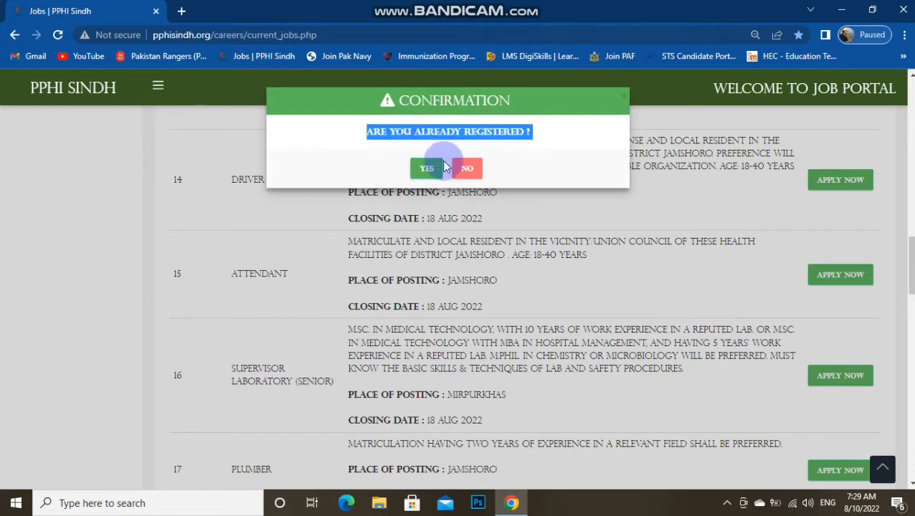
{"action": "left_click", "coordinate": [470, 170]}
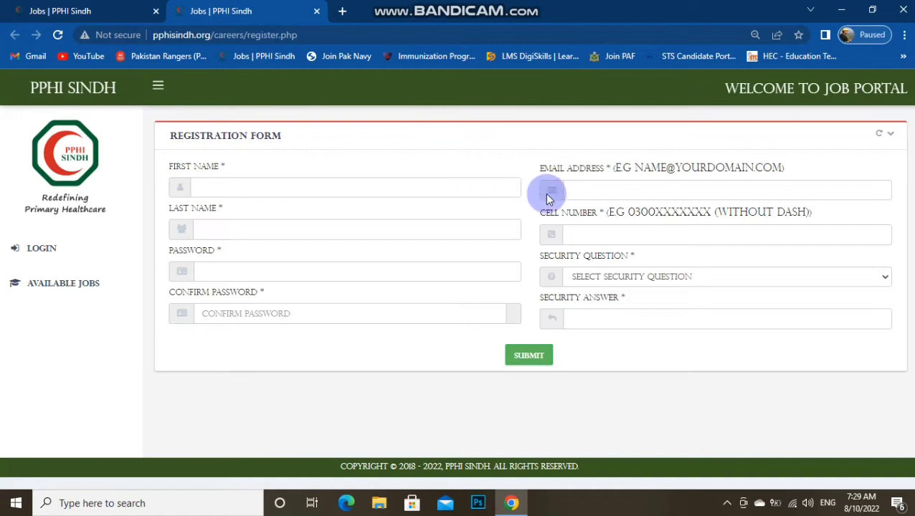
Fill in the applicant's first name and last name on the registration form
{"action": "left_click", "coordinate": [344, 188]}
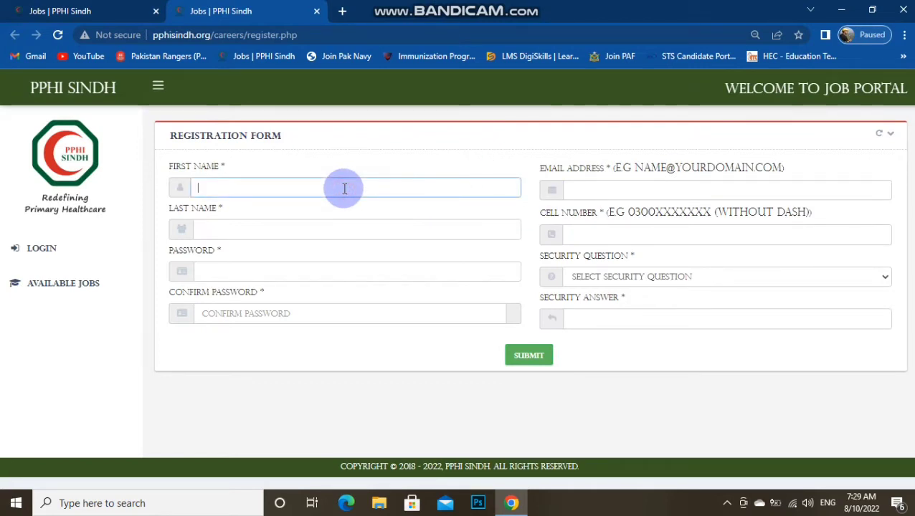
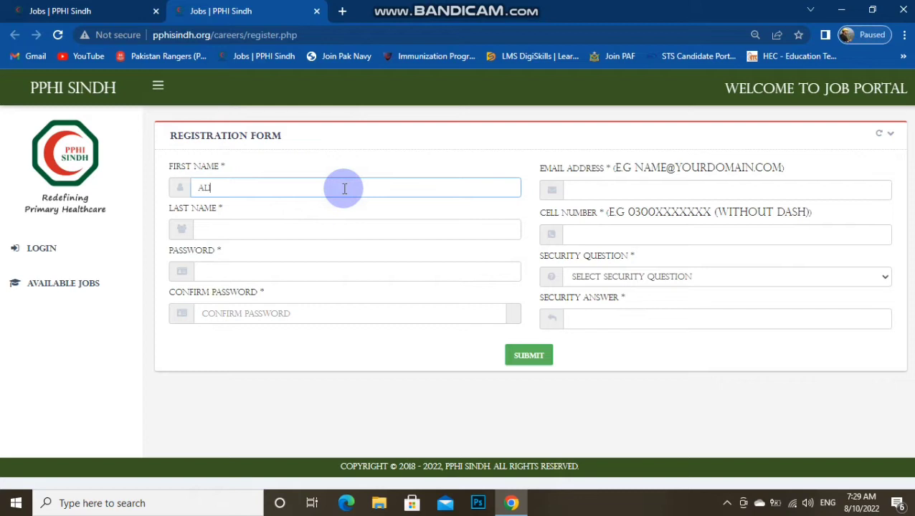
{"action": "left_click", "coordinate": [699, 188]}
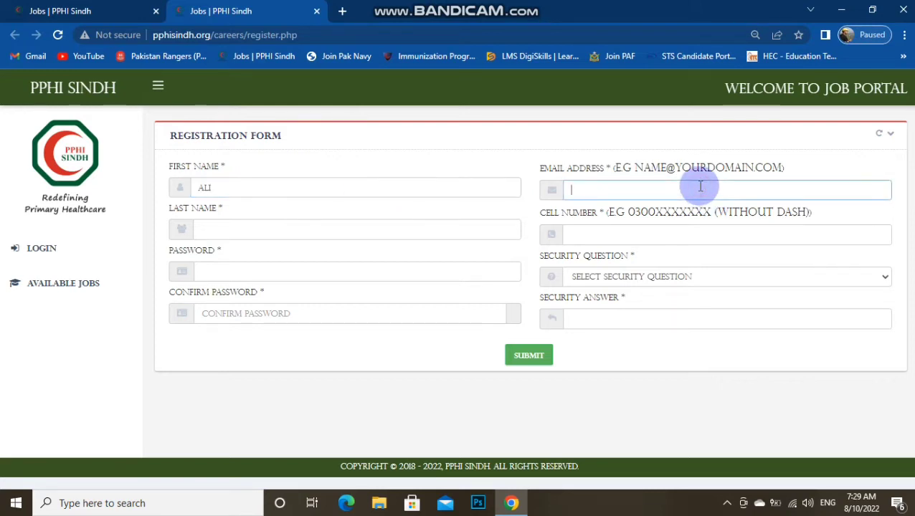
{"action": "left_click", "coordinate": [248, 230]}
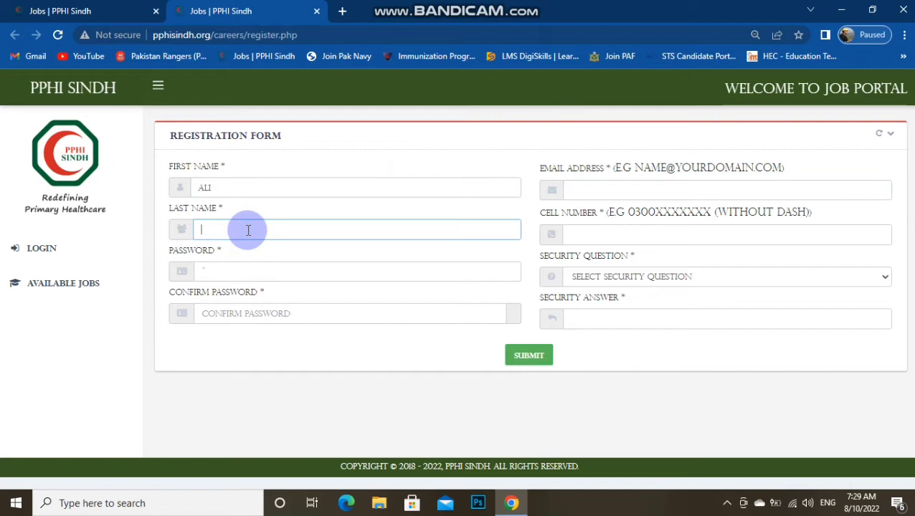
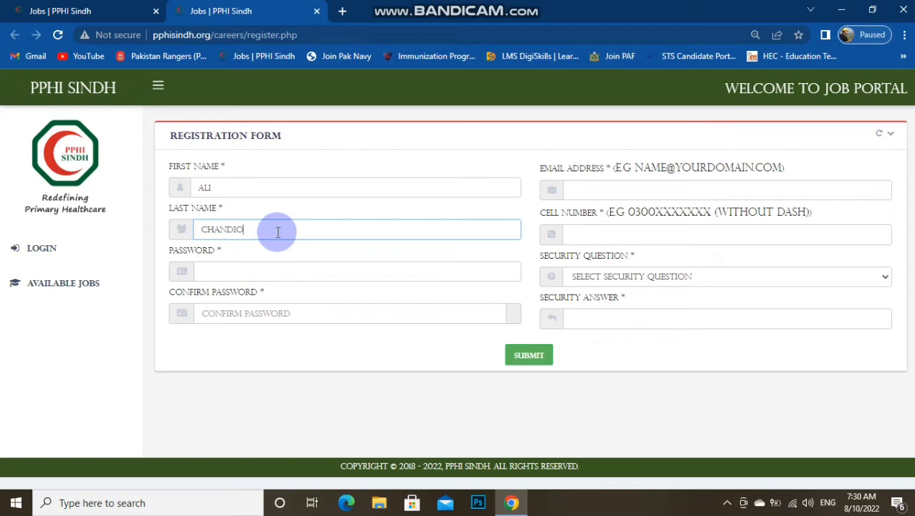
{"action": "left_click", "coordinate": [267, 187]}
{"action": "left_click", "coordinate": [253, 229]}
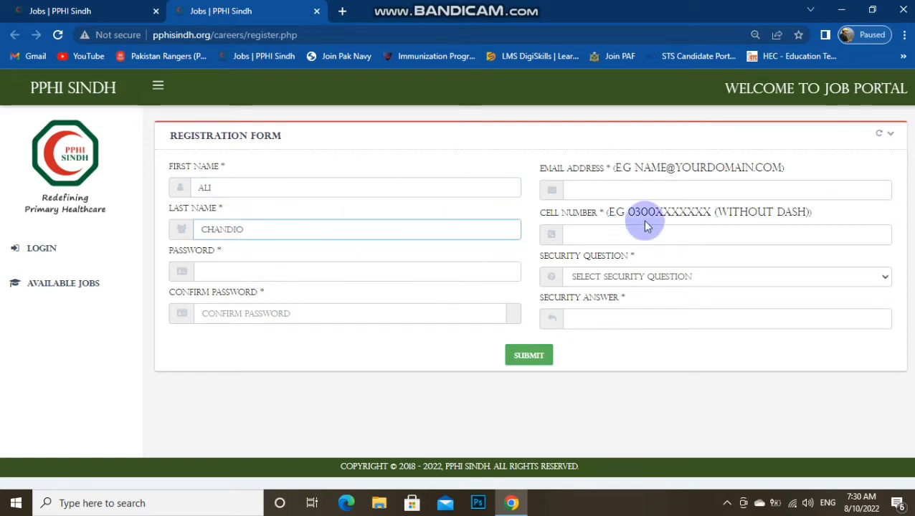
Enter the applicant's e-mail address
{"action": "left_click", "coordinate": [665, 189]}
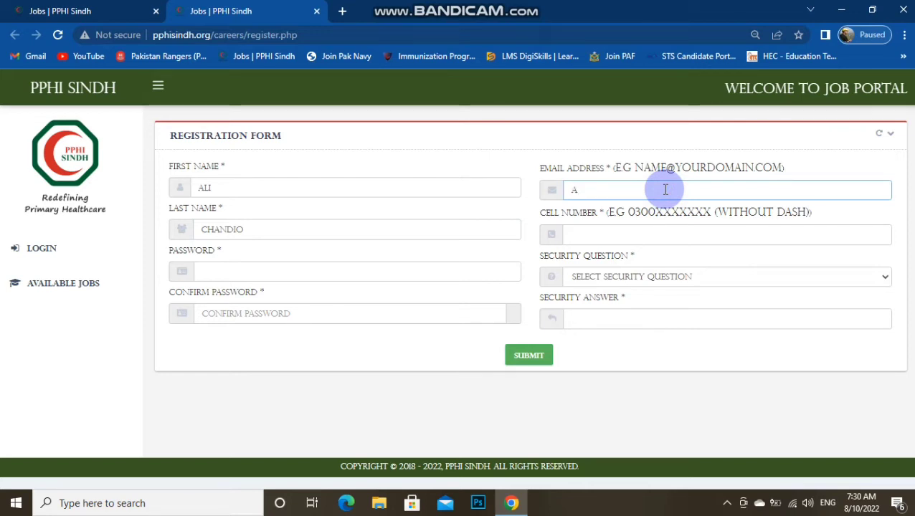
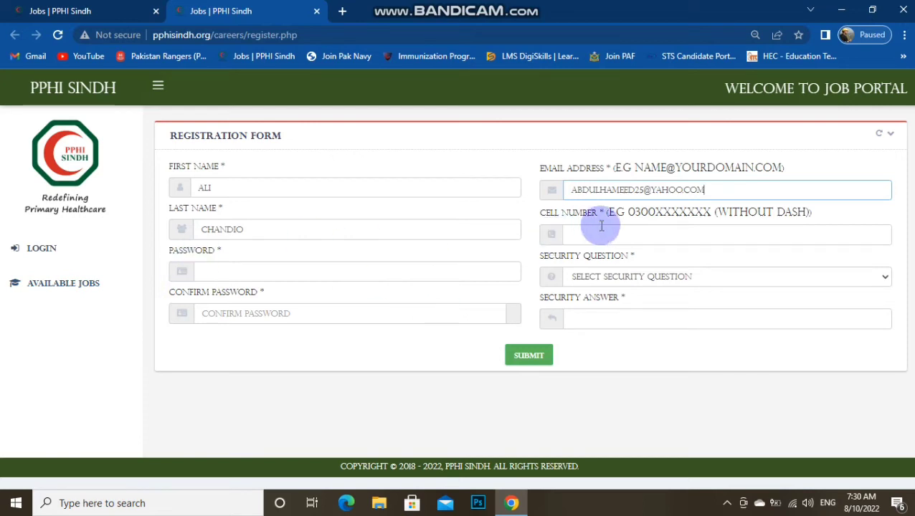
{"action": "left_click", "coordinate": [623, 233]}
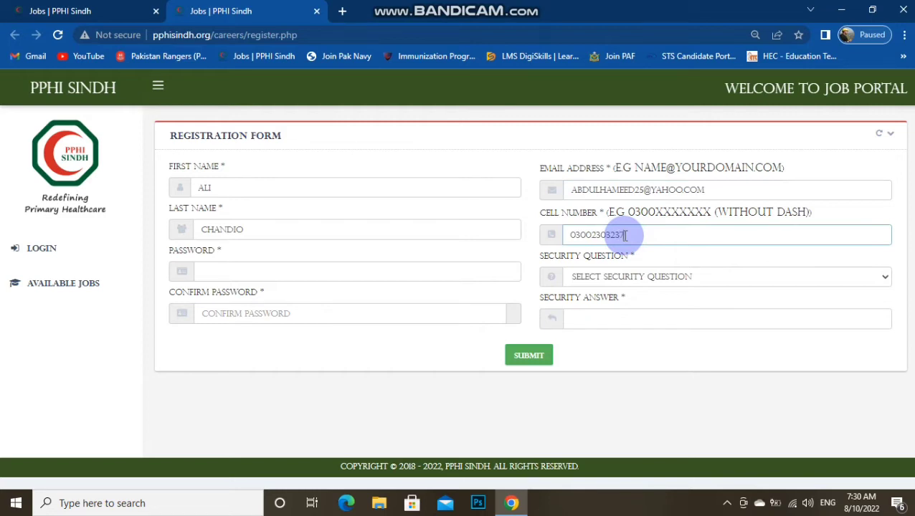
Enter the applicant's cell number, then type the account password and its confirmation
{"action": "left_click", "coordinate": [239, 269]}
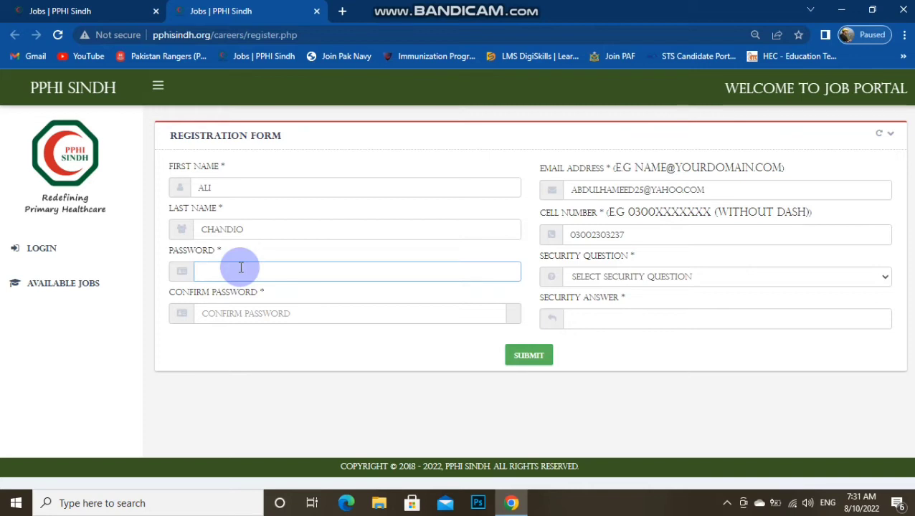
{"action": "type", "text": "•"}
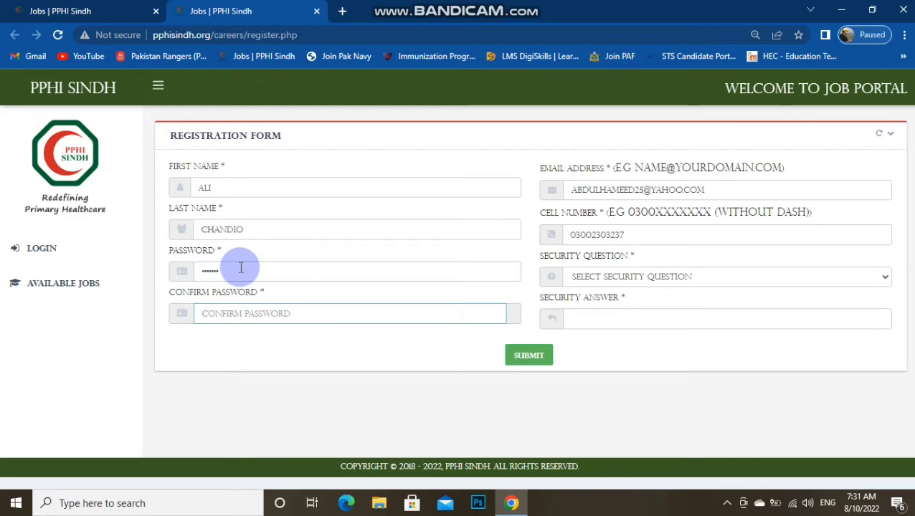
{"action": "type", "text": "•"}
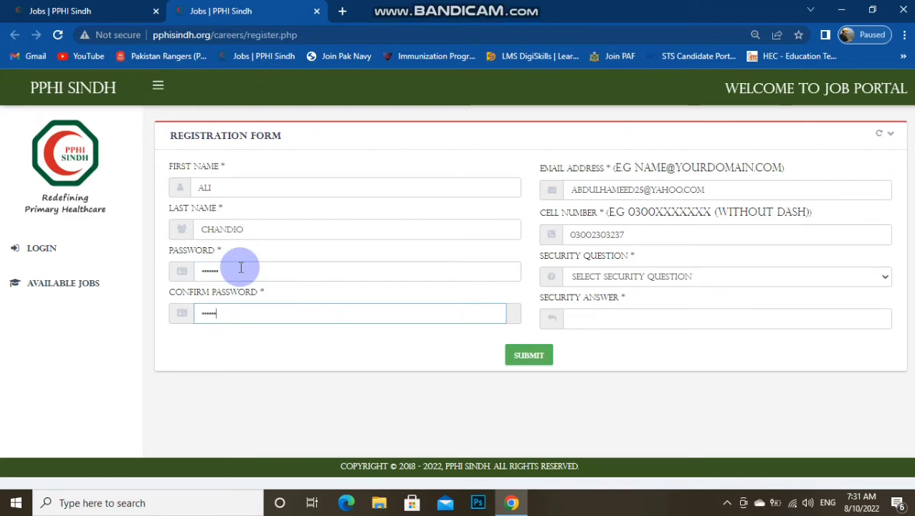
Select 'What is your favourite color' as the security question and enter its answer
{"action": "left_click", "coordinate": [641, 277]}
{"action": "left_click", "coordinate": [641, 277]}
{"action": "left_click", "coordinate": [640, 277]}
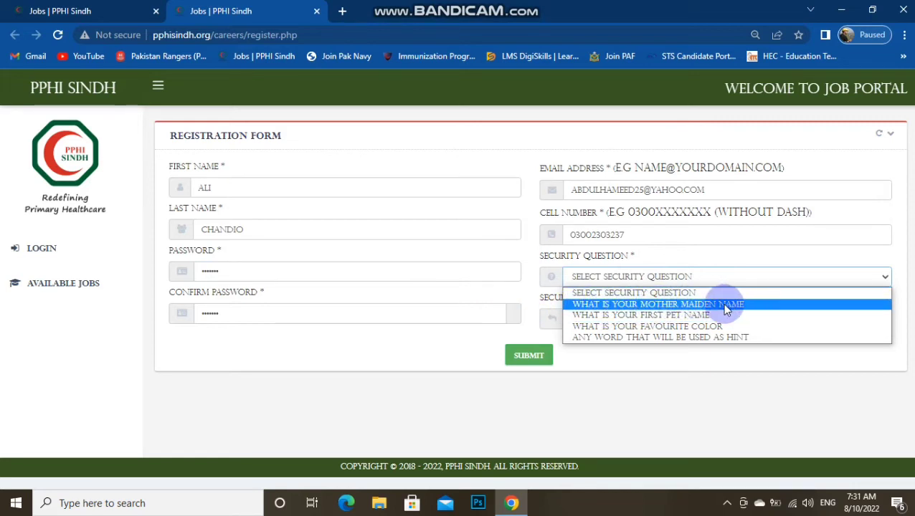
{"action": "left_click", "coordinate": [687, 329]}
{"action": "left_click", "coordinate": [645, 316]}
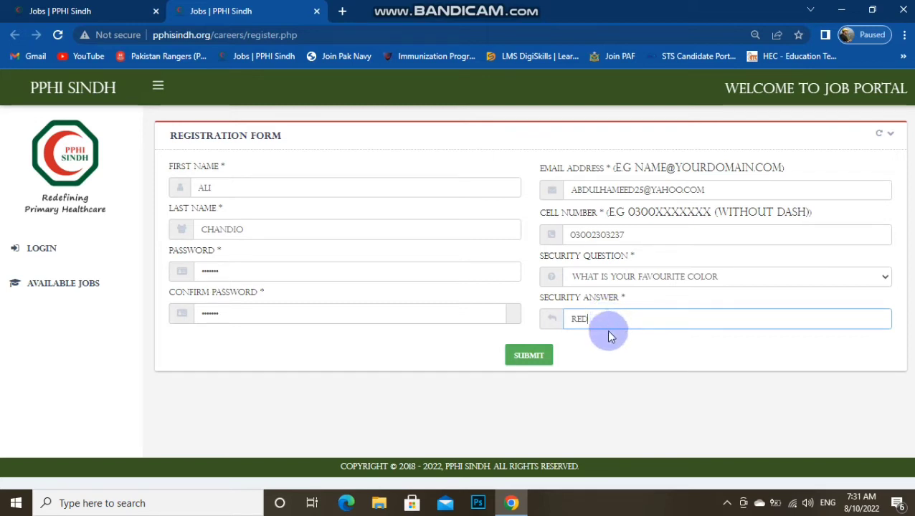
Submit the registration and dismiss the alert saying the e-mail is already registered
{"action": "left_click", "coordinate": [531, 358]}
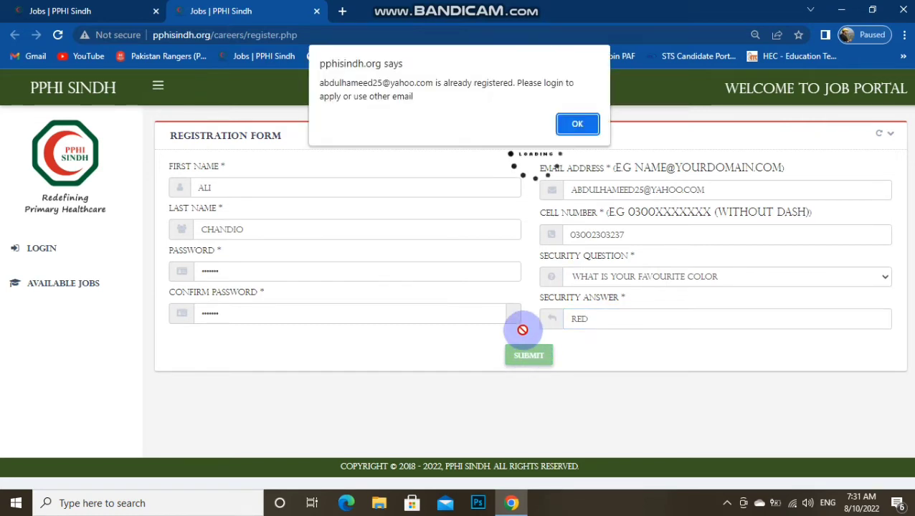
{"action": "triple_click", "coordinate": [390, 83]}
{"action": "double_click", "coordinate": [494, 84]}
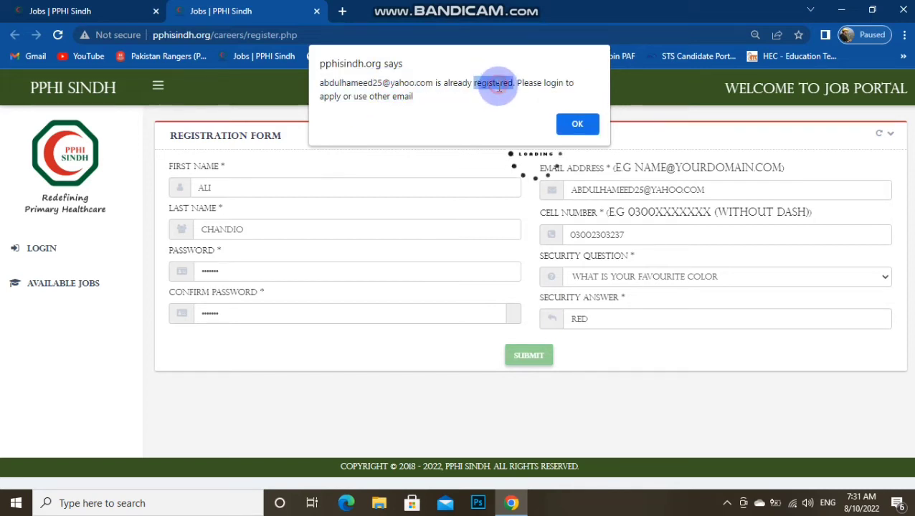
{"action": "left_click", "coordinate": [578, 126]}
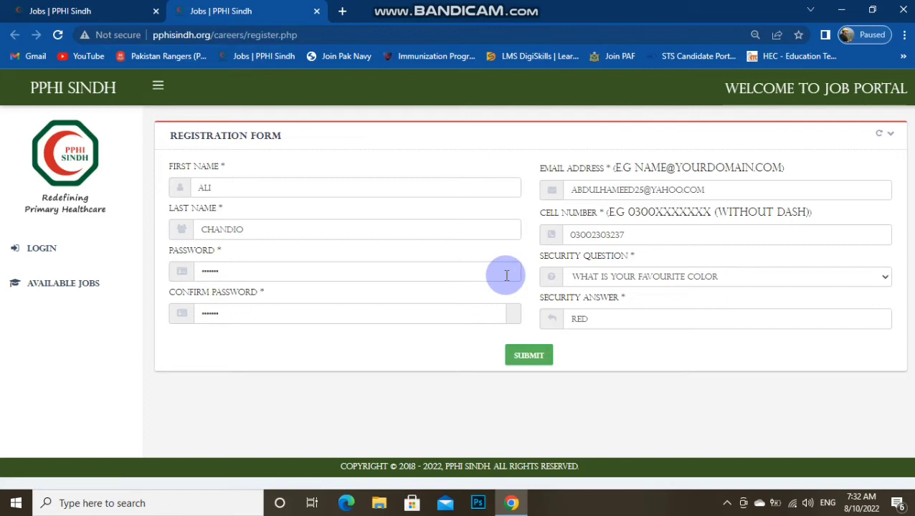
Go to the LOGIN page from the sidebar to sign in to the existing account
{"action": "left_click", "coordinate": [74, 244]}
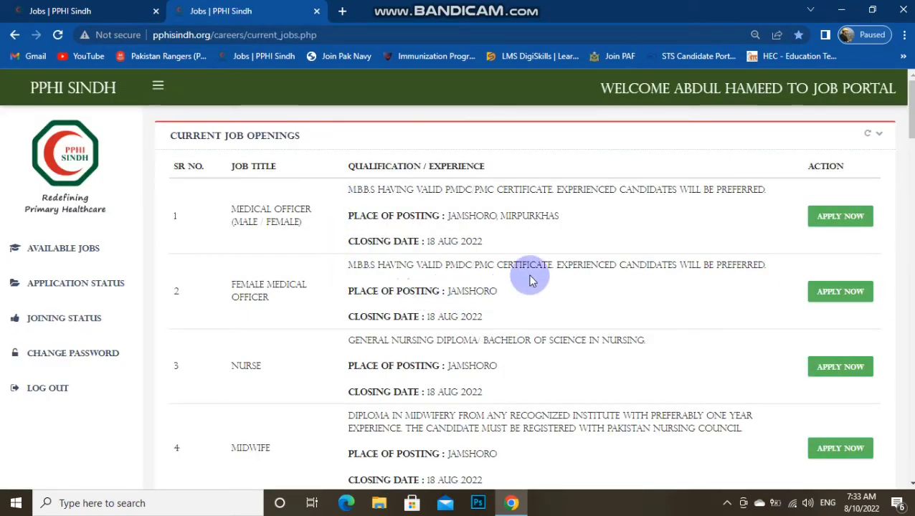
Scroll the logged-in job list down to row 15, ATTENDANT, and apply for it
{"action": "triple_click", "coordinate": [711, 90]}
{"action": "double_click", "coordinate": [709, 89]}
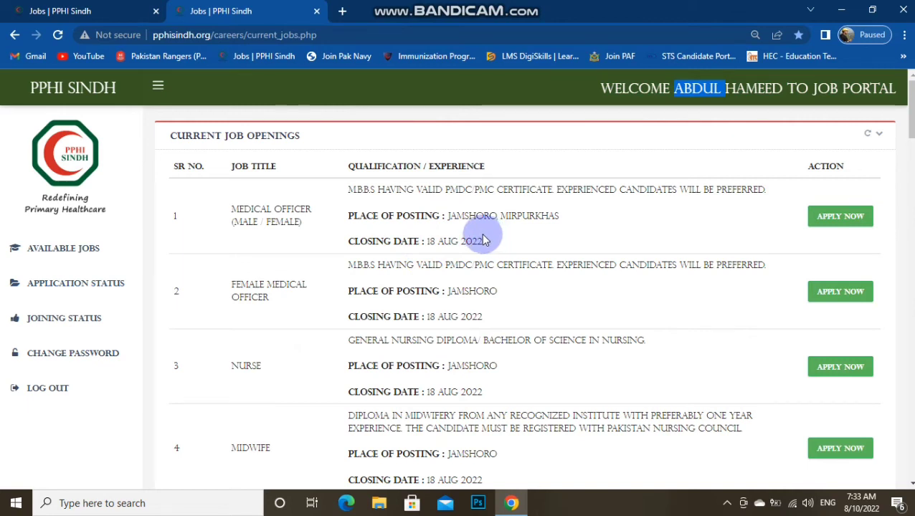
{"action": "left_click", "coordinate": [517, 186]}
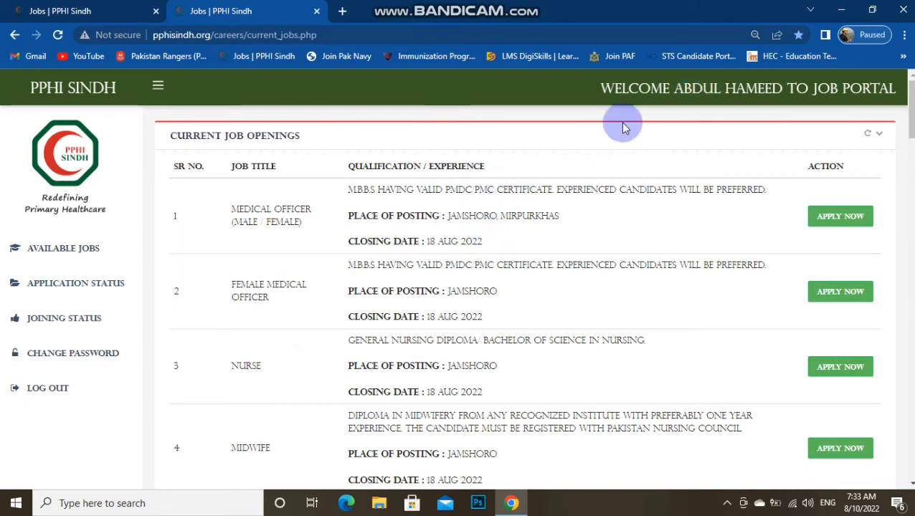
{"action": "triple_click", "coordinate": [644, 88]}
{"action": "double_click", "coordinate": [719, 92]}
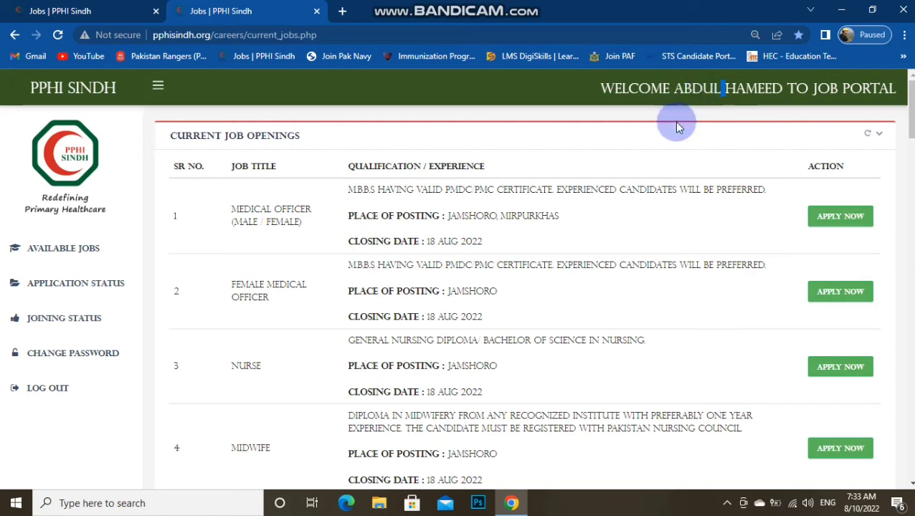
{"action": "scroll", "coordinate": [638, 284], "scroll_direction": "down", "scroll_amount": 8}
{"action": "scroll", "coordinate": [640, 292], "scroll_direction": "down", "scroll_amount": 6}
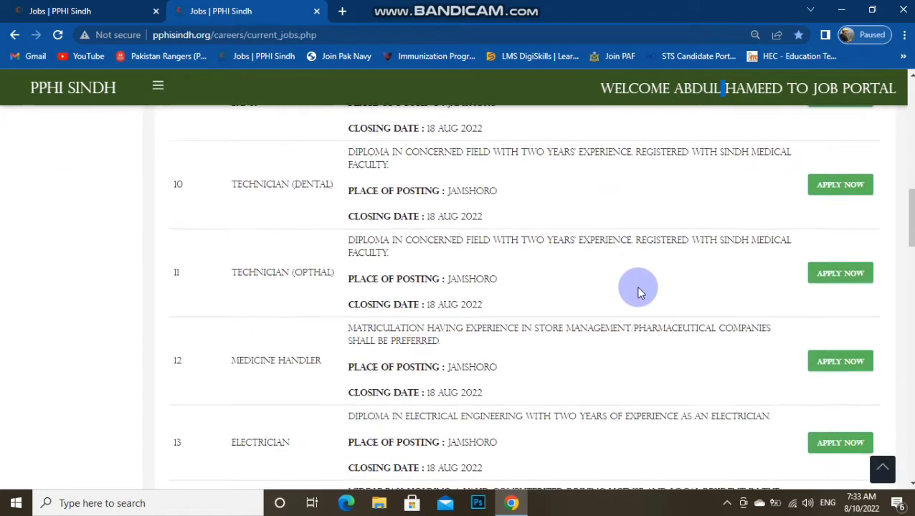
{"action": "scroll", "coordinate": [640, 292], "scroll_direction": "down", "scroll_amount": 1}
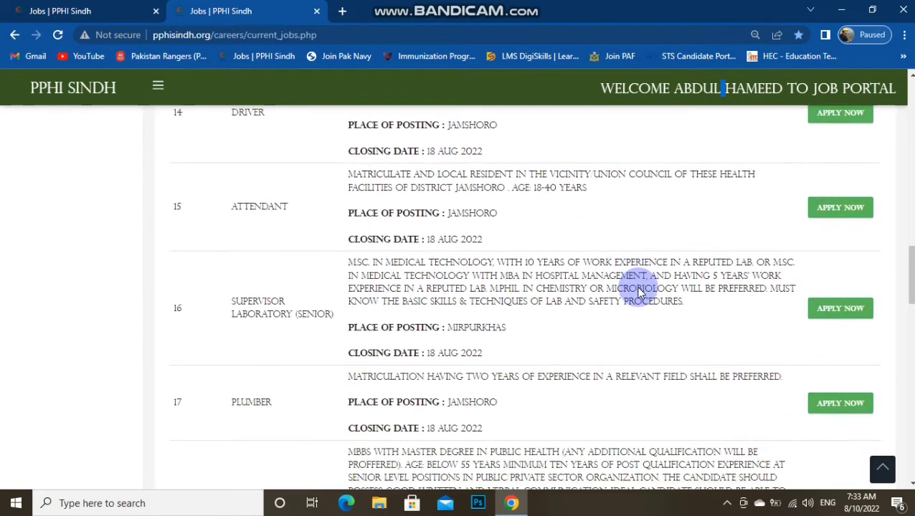
{"action": "left_click", "coordinate": [266, 271]}
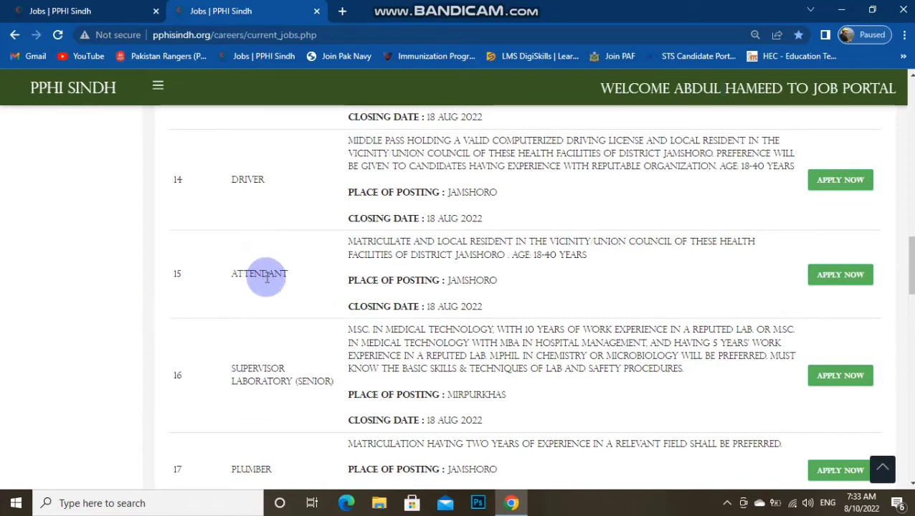
{"action": "left_click", "coordinate": [851, 275]}
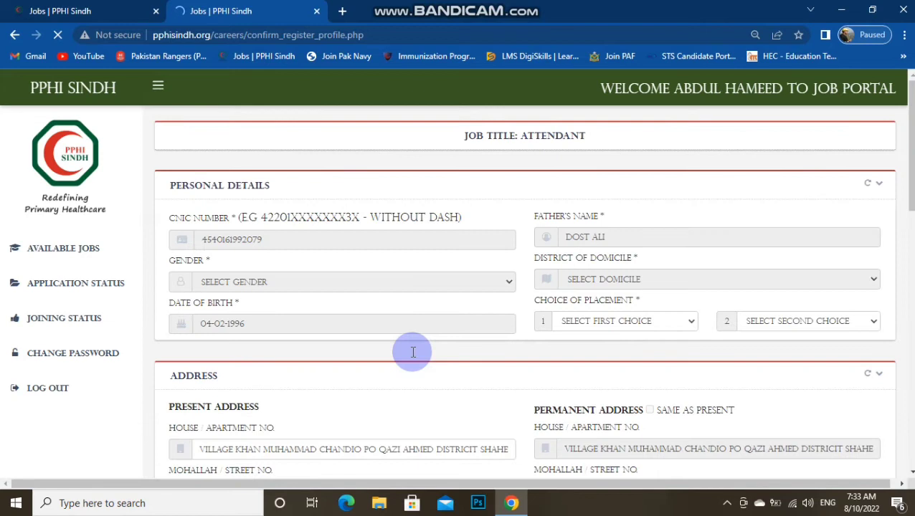
{"action": "scroll", "coordinate": [362, 298], "scroll_direction": "down", "scroll_amount": 1}
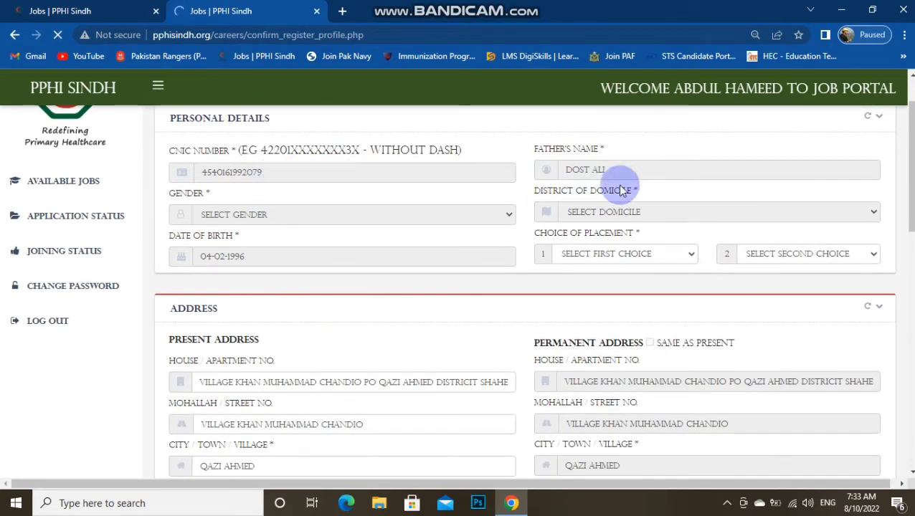
{"action": "left_click", "coordinate": [605, 256]}
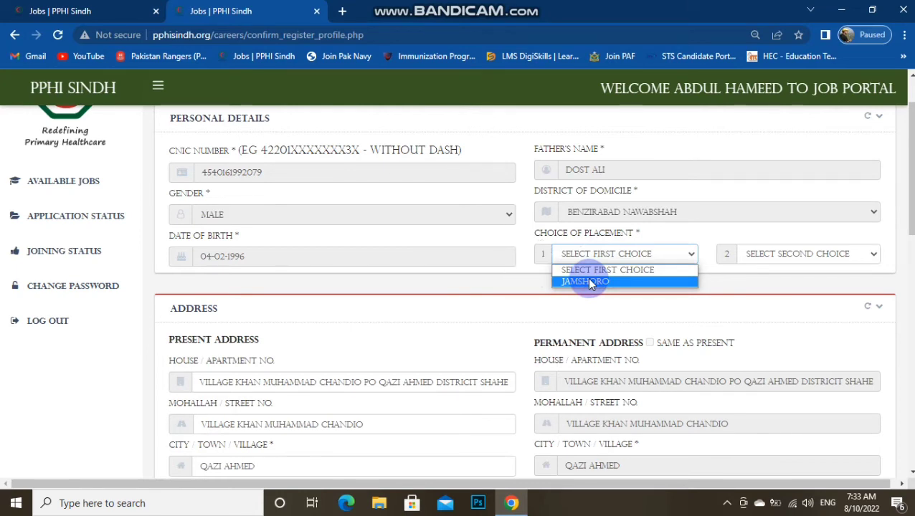
{"action": "left_click", "coordinate": [588, 282]}
{"action": "left_click", "coordinate": [778, 258]}
{"action": "left_click", "coordinate": [770, 281]}
{"action": "scroll", "coordinate": [752, 286], "scroll_direction": "down", "scroll_amount": 2}
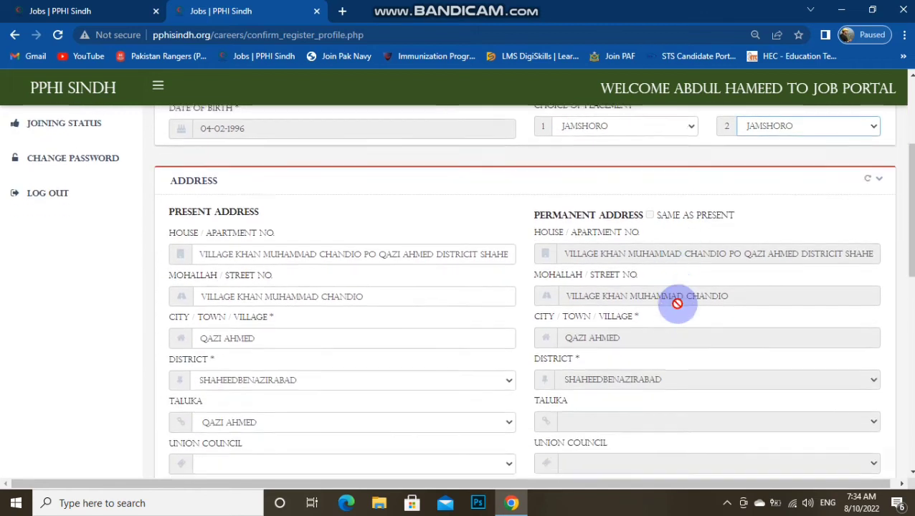
{"action": "scroll", "coordinate": [502, 265], "scroll_direction": "down", "scroll_amount": 1}
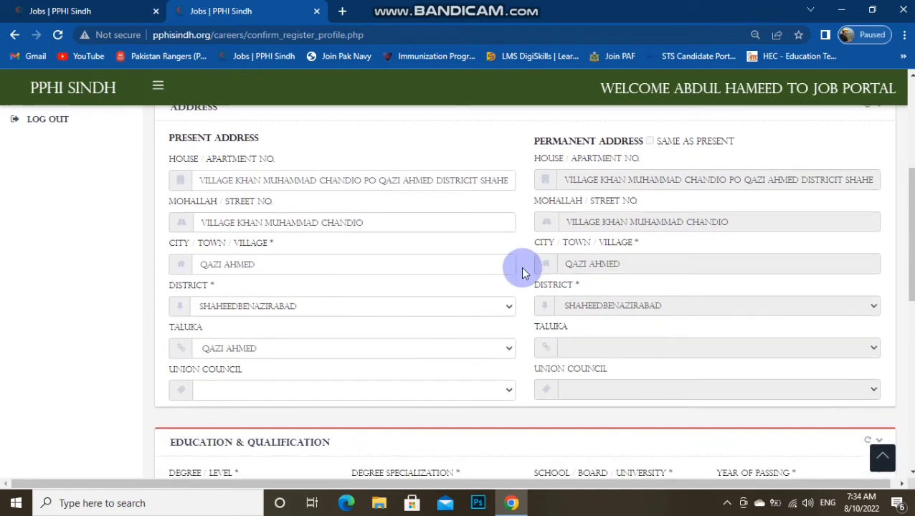
{"action": "left_click", "coordinate": [276, 179]}
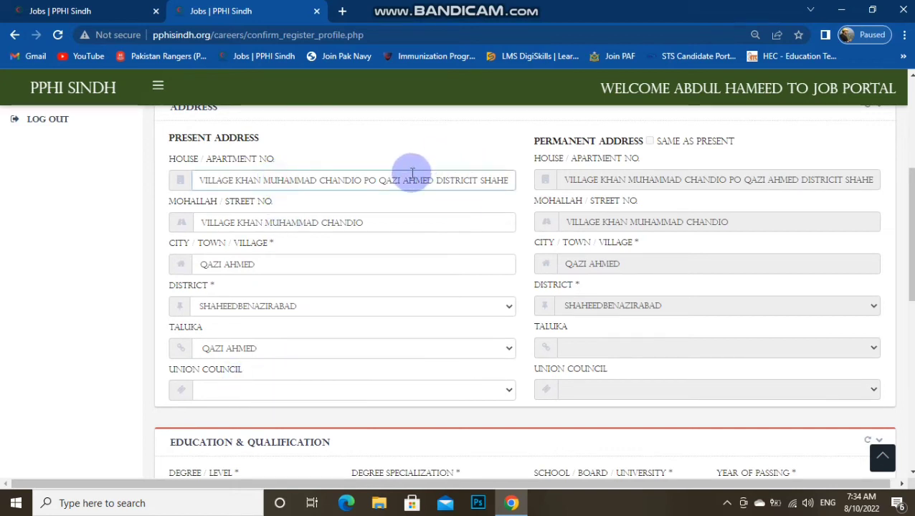
{"action": "scroll", "coordinate": [466, 216], "scroll_direction": "up", "scroll_amount": 2}
{"action": "scroll", "coordinate": [465, 219], "scroll_direction": "up", "scroll_amount": 1}
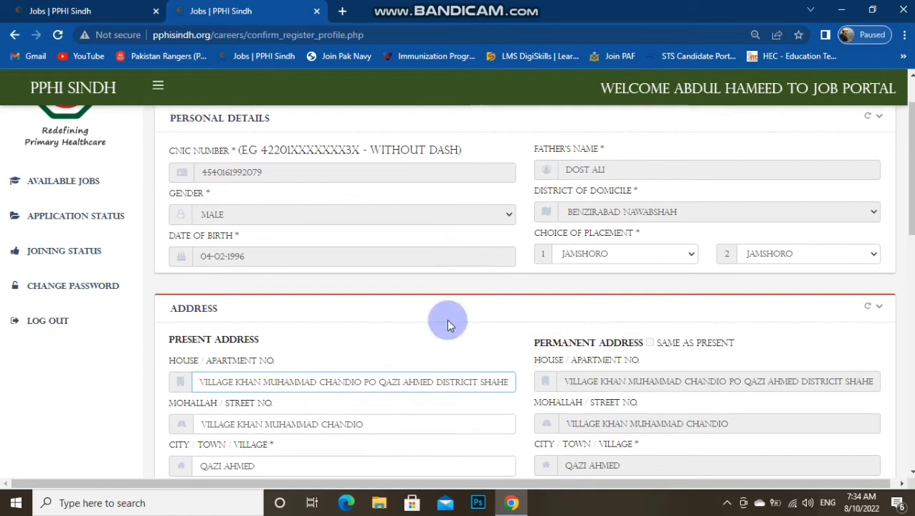
{"action": "scroll", "coordinate": [402, 318], "scroll_direction": "down", "scroll_amount": 1}
{"action": "left_click", "coordinate": [296, 357]}
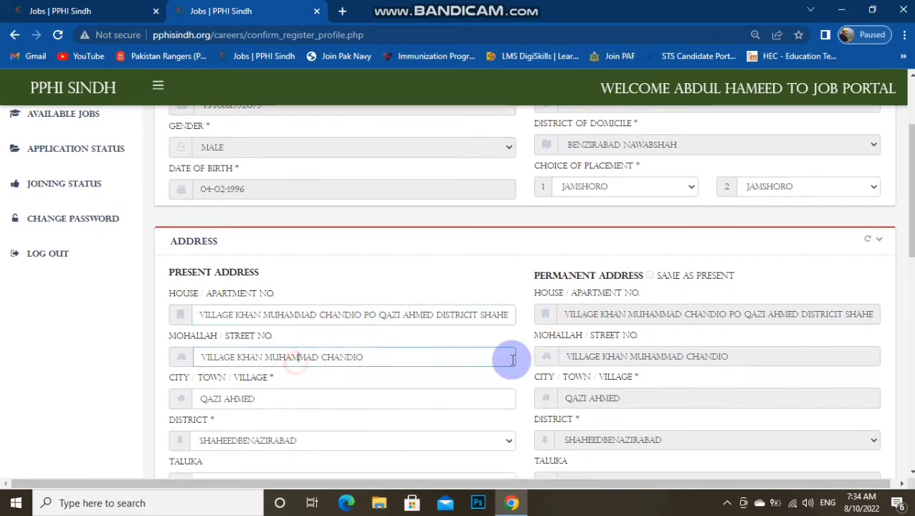
{"action": "scroll", "coordinate": [510, 359], "scroll_direction": "down", "scroll_amount": 3}
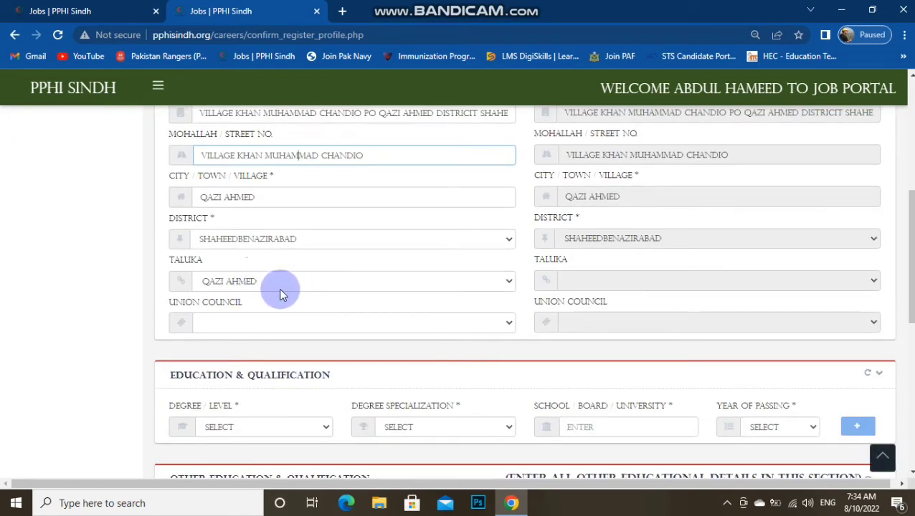
{"action": "scroll", "coordinate": [552, 269], "scroll_direction": "up", "scroll_amount": 2}
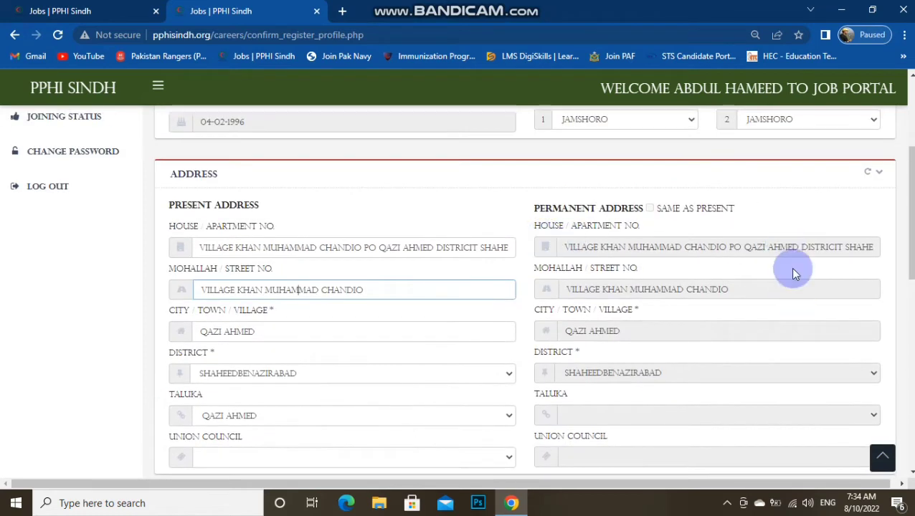
{"action": "scroll", "coordinate": [541, 292], "scroll_direction": "up", "scroll_amount": 2}
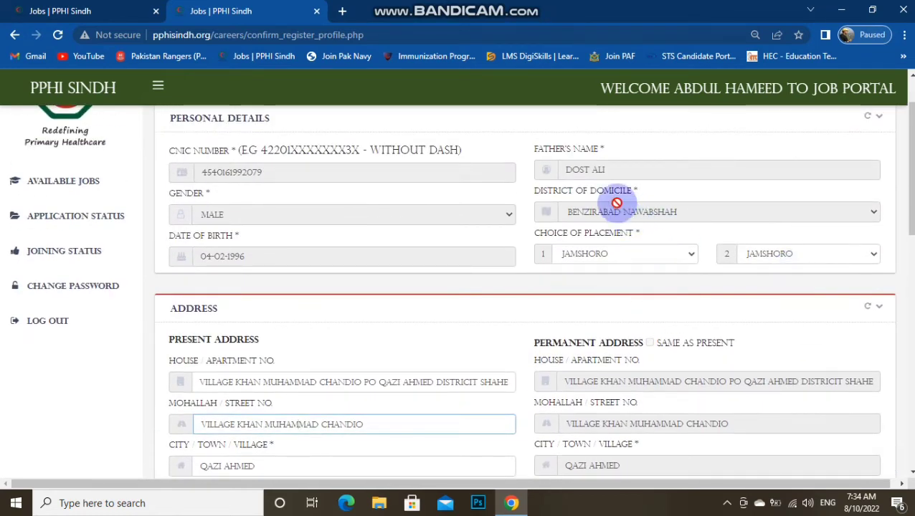
{"action": "left_click_drag", "start_coordinate": [558, 191], "coordinate": [646, 204]}
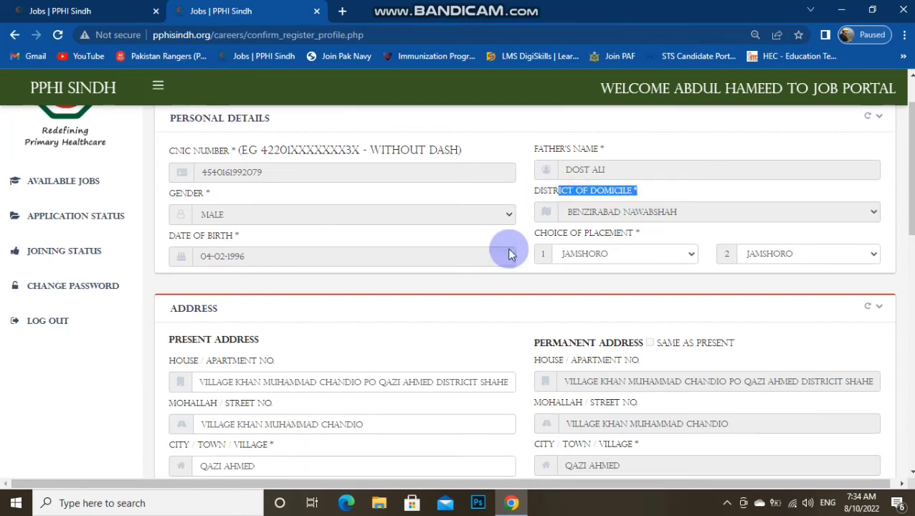
{"action": "scroll", "coordinate": [327, 327], "scroll_direction": "down", "scroll_amount": 4}
{"action": "scroll", "coordinate": [565, 324], "scroll_direction": "down", "scroll_amount": 4}
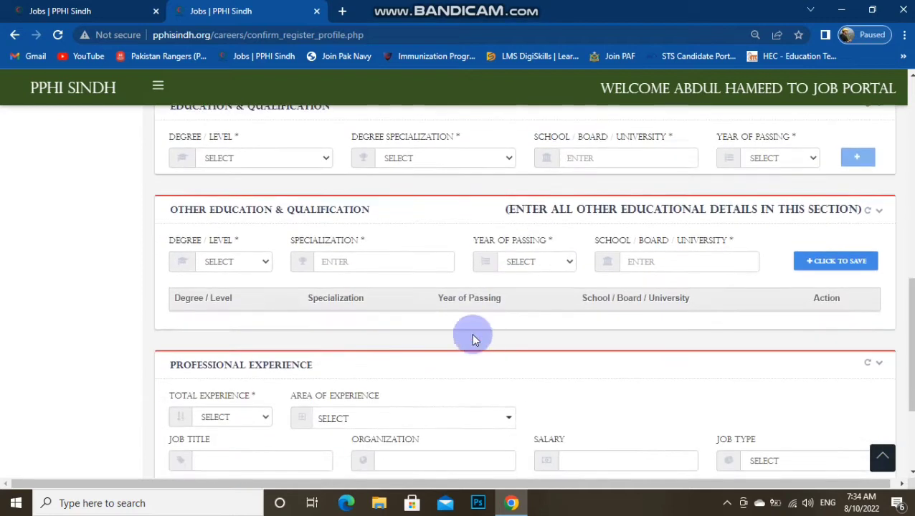
Choose MATRICULATION as the degree level and GENERAL as the specialization
{"action": "scroll", "coordinate": [218, 291], "scroll_direction": "up", "scroll_amount": 1}
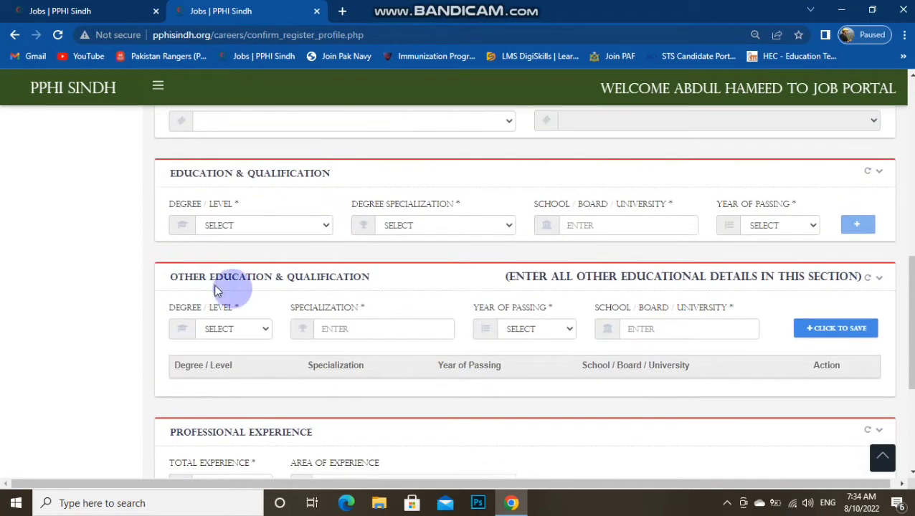
{"action": "left_click", "coordinate": [260, 227]}
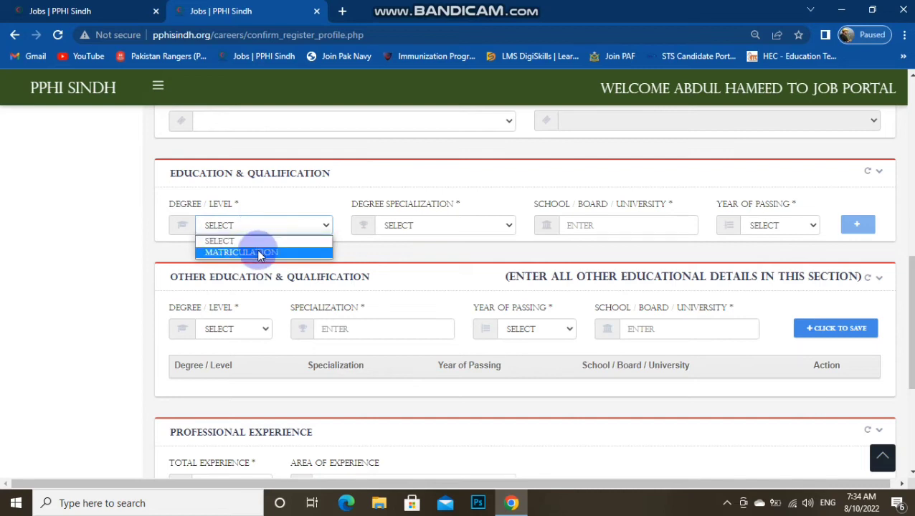
{"action": "left_click", "coordinate": [257, 252]}
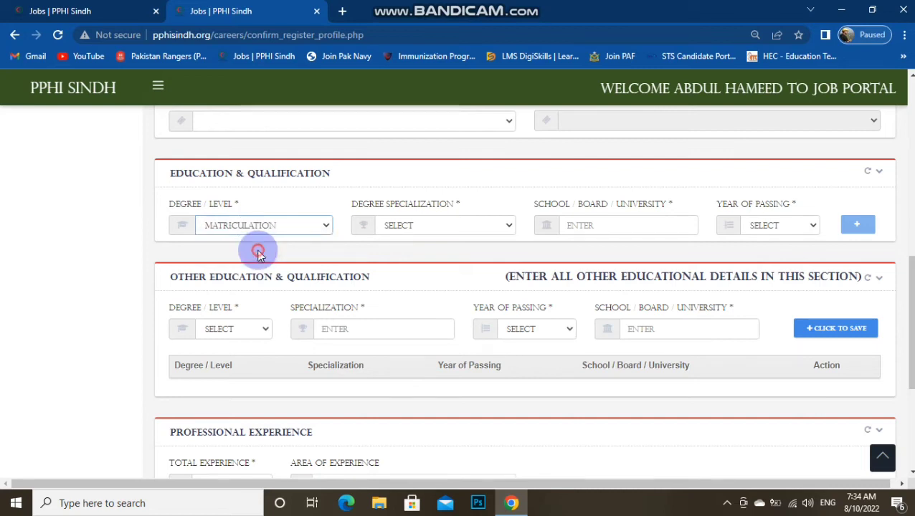
{"action": "left_click", "coordinate": [438, 228]}
{"action": "left_click", "coordinate": [428, 252]}
Enter BISE HYDERABAD as the board and 2012 as the year of passing
{"action": "left_click", "coordinate": [584, 228]}
{"action": "left_click_drag", "start_coordinate": [642, 202], "coordinate": [590, 203]}
{"action": "double_click", "coordinate": [638, 204]}
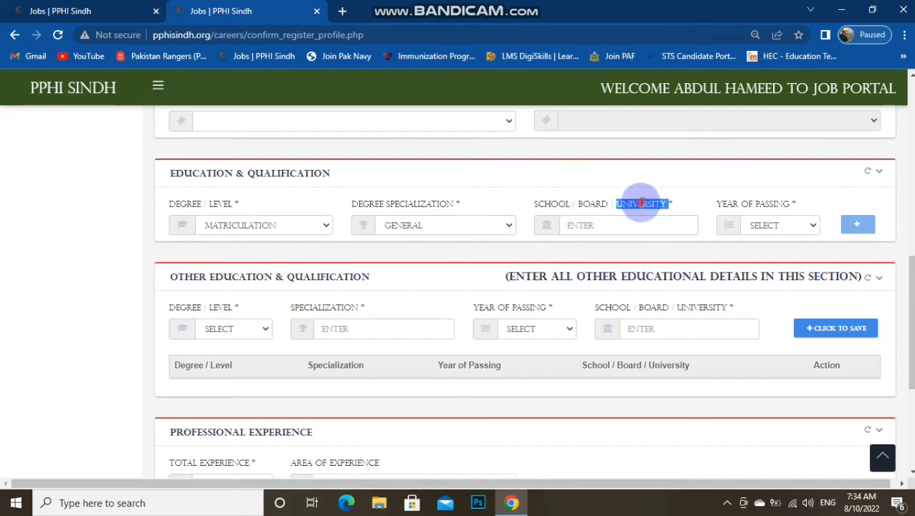
{"action": "left_click", "coordinate": [602, 229]}
{"action": "type", "text": "B"}
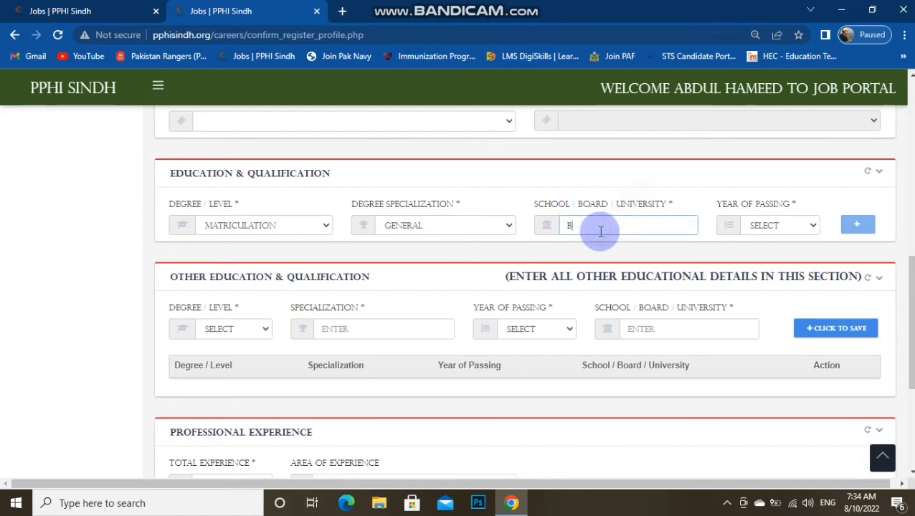
{"action": "type", "text": "ISE HYDERABAD"}
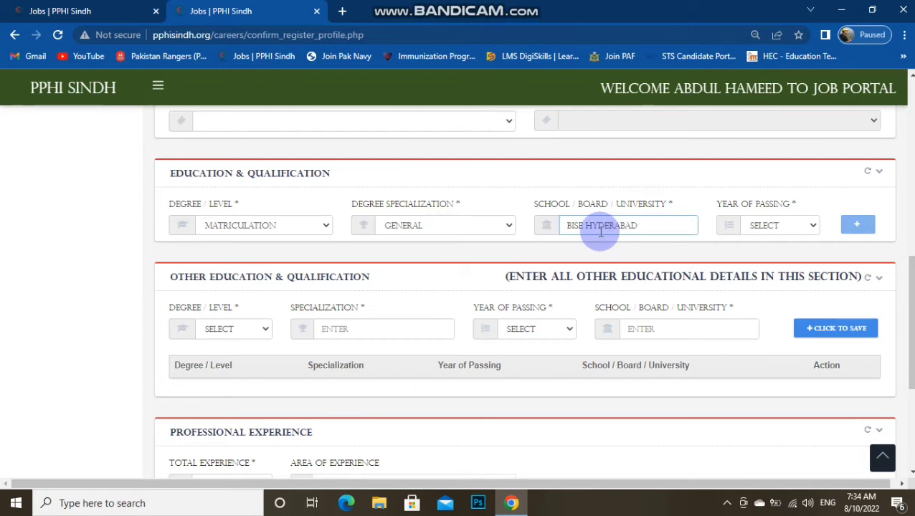
{"action": "left_click", "coordinate": [762, 227]}
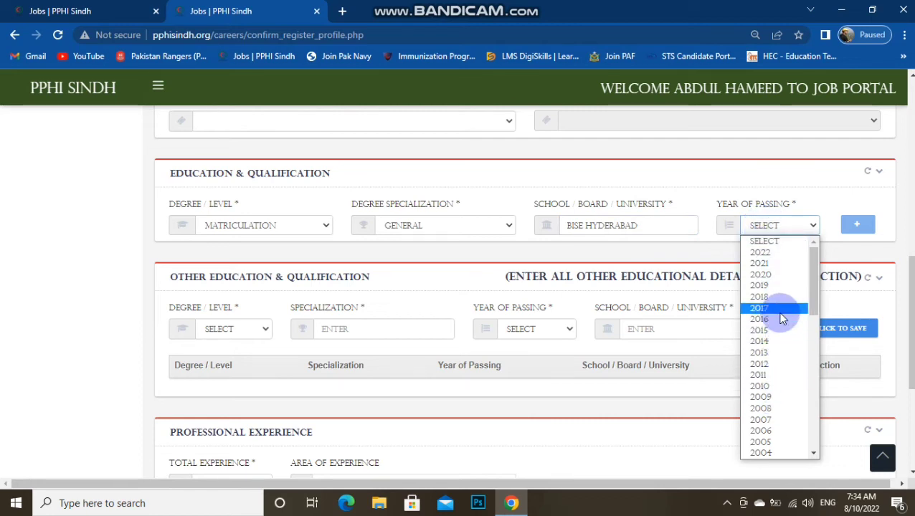
{"action": "left_click", "coordinate": [771, 363]}
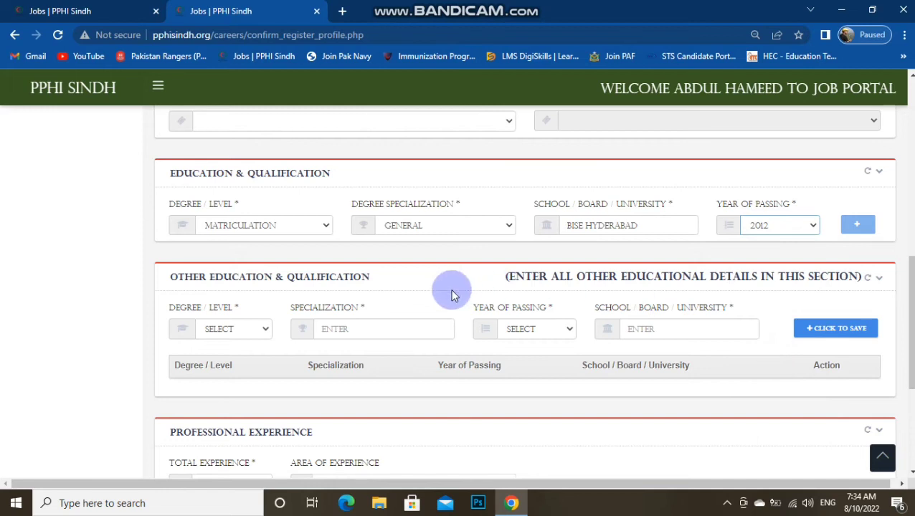
{"action": "scroll", "coordinate": [450, 291], "scroll_direction": "down", "scroll_amount": 1}
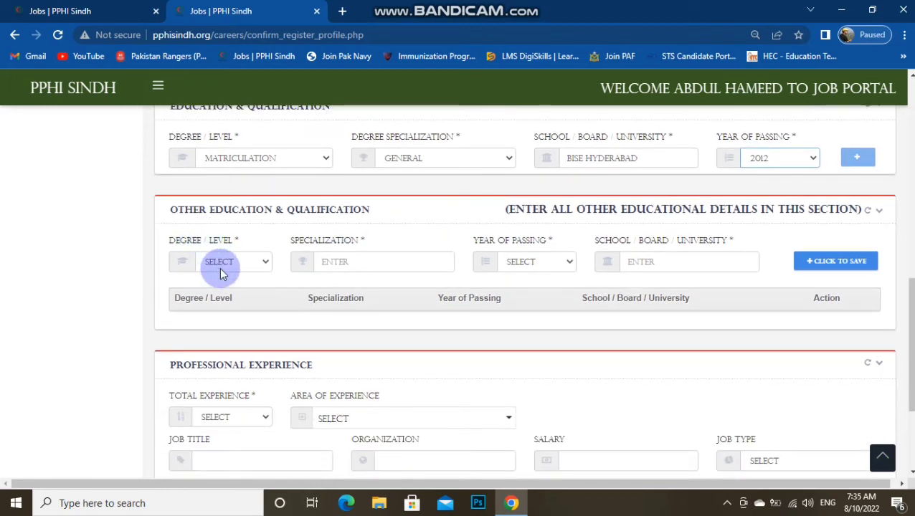
{"action": "left_click", "coordinate": [220, 267]}
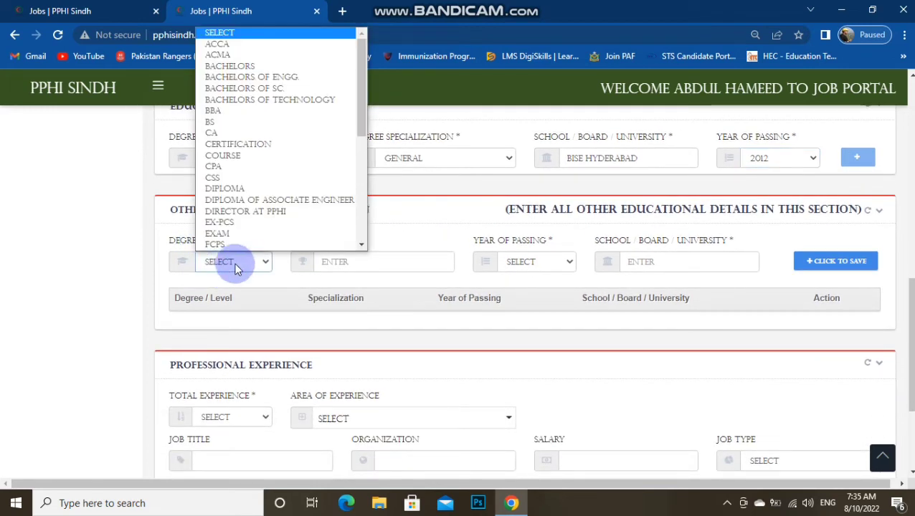
{"action": "left_click", "coordinate": [234, 263]}
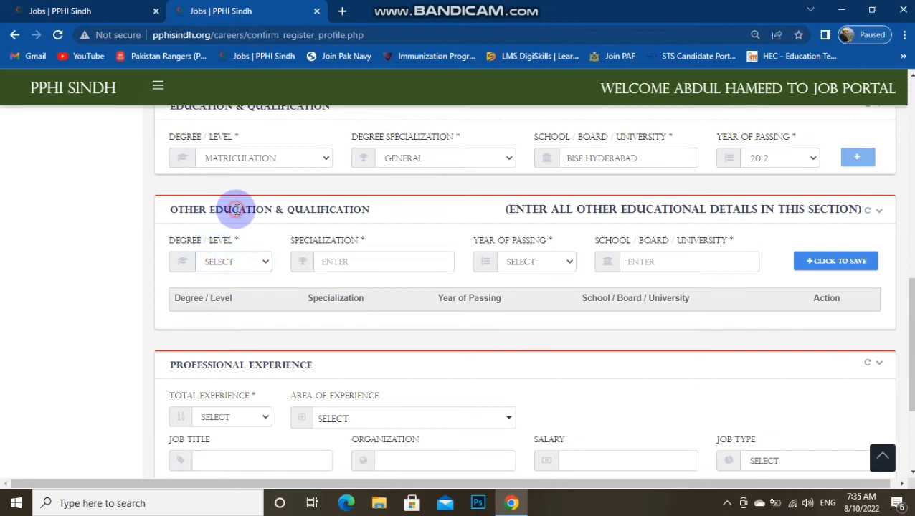
{"action": "triple_click", "coordinate": [235, 210]}
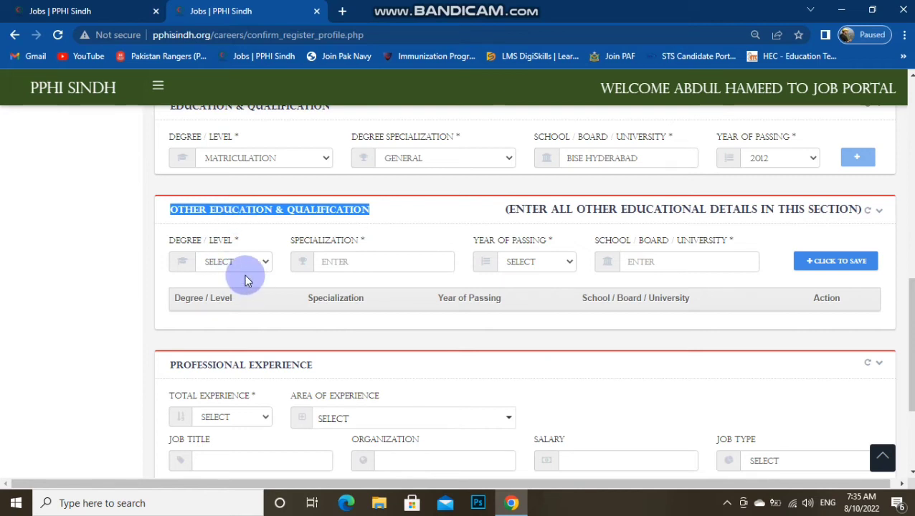
{"action": "scroll", "coordinate": [159, 314], "scroll_direction": "down", "scroll_amount": 2}
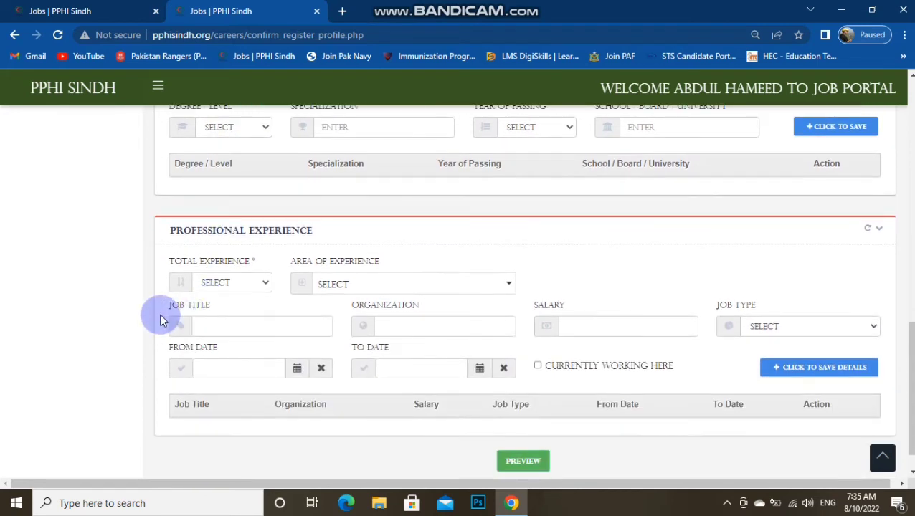
Set total experience to 1-2 YEARS in Health Care with job title Attendant
{"action": "left_click", "coordinate": [239, 284]}
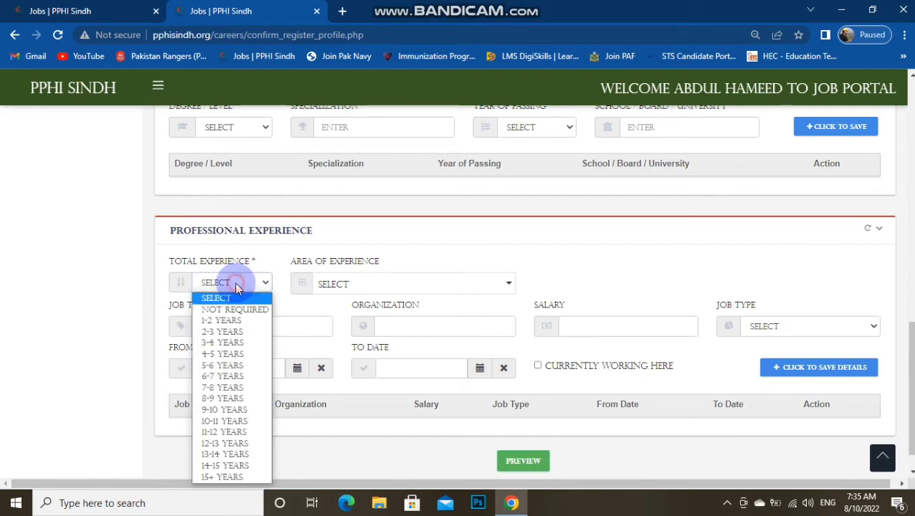
{"action": "left_click", "coordinate": [224, 322]}
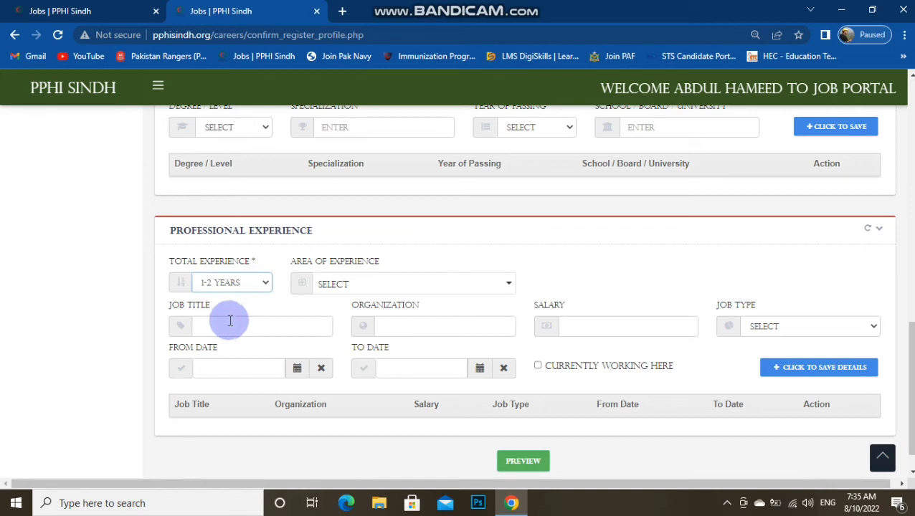
{"action": "left_click", "coordinate": [375, 288]}
{"action": "left_click", "coordinate": [367, 326]}
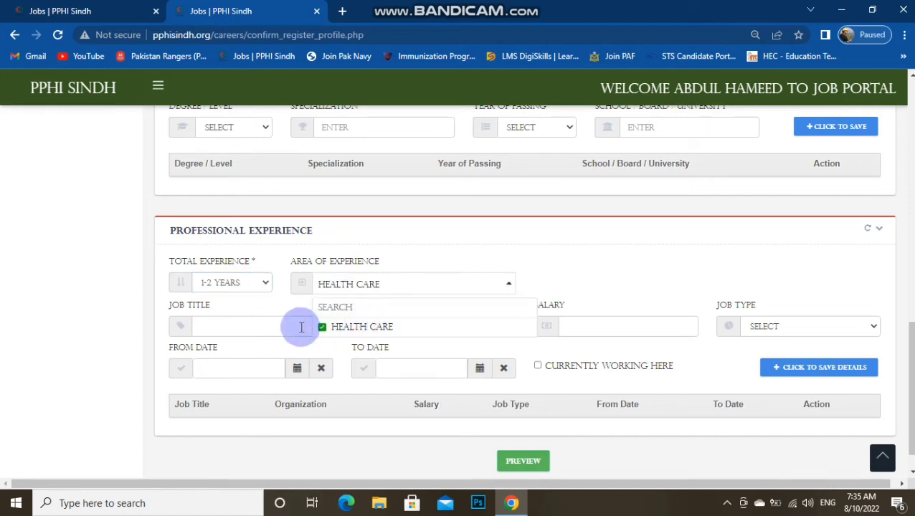
{"action": "left_click", "coordinate": [264, 327]}
{"action": "type", "text": "ATTENDANT"}
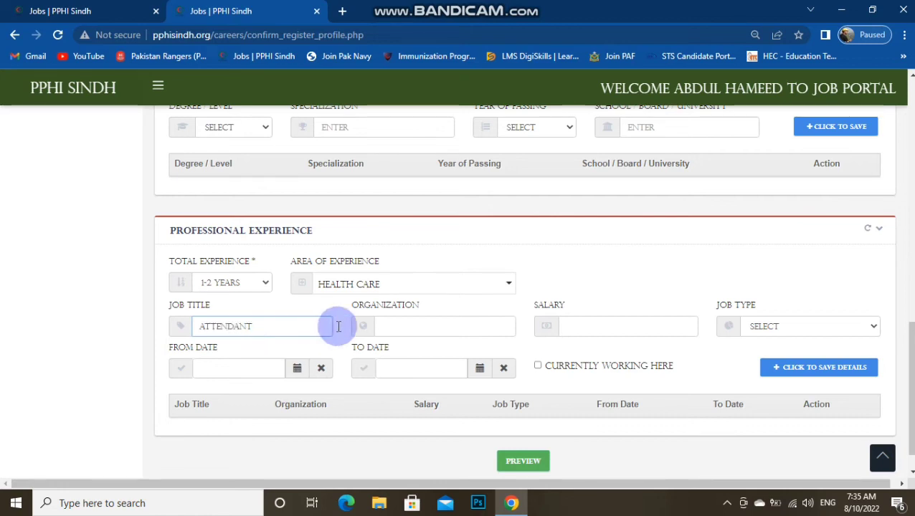
Enter organization Urooba Medical Center, salary 15000, and job type Contractual
{"action": "left_click", "coordinate": [412, 330]}
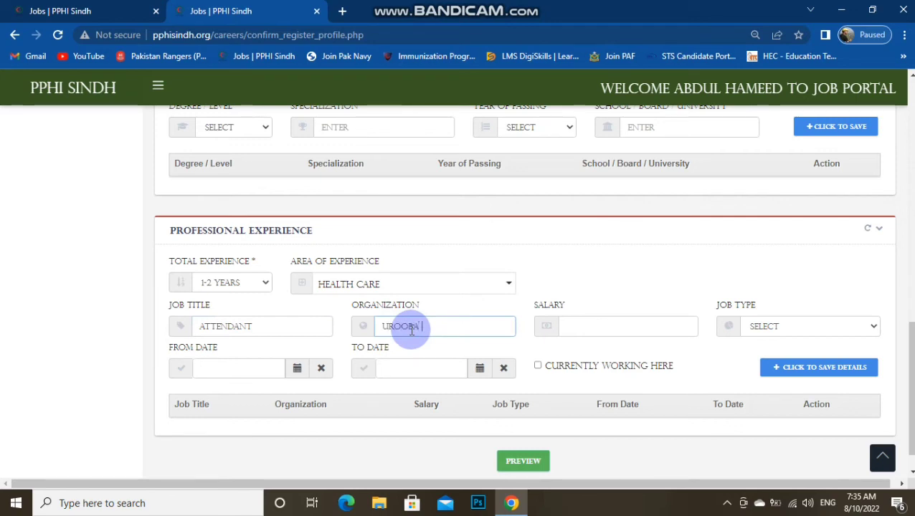
{"action": "type", "text": "TE"}
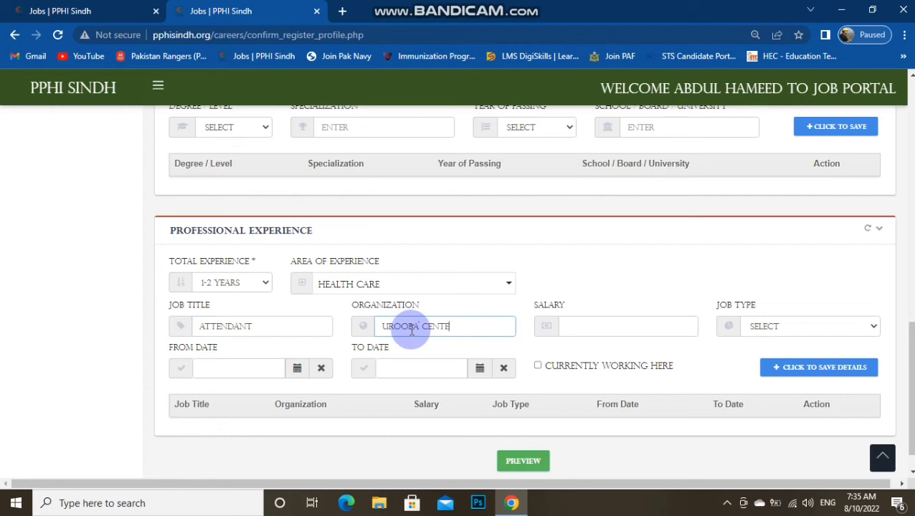
{"action": "key", "text": "BackSpace"}
{"action": "key", "text": "BackSpace"}
{"action": "key", "text": "BackSpace"}
{"action": "type", "text": "ICAL"}
{"action": "left_click", "coordinate": [570, 326]}
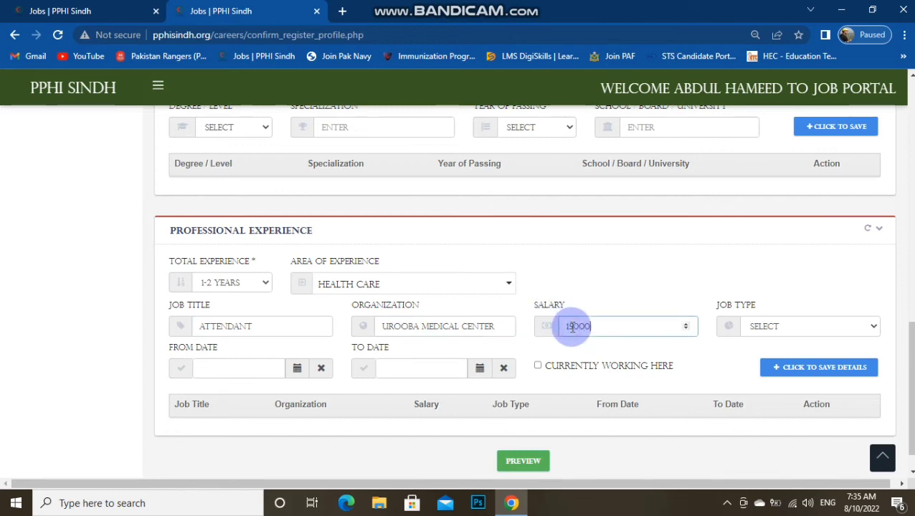
{"action": "left_click", "coordinate": [772, 326]}
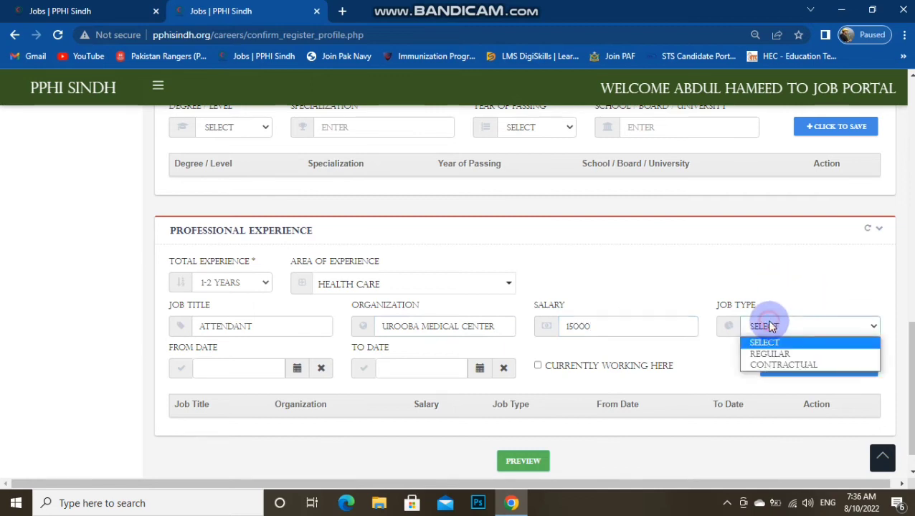
{"action": "left_click", "coordinate": [764, 366]}
{"action": "left_click", "coordinate": [232, 370]}
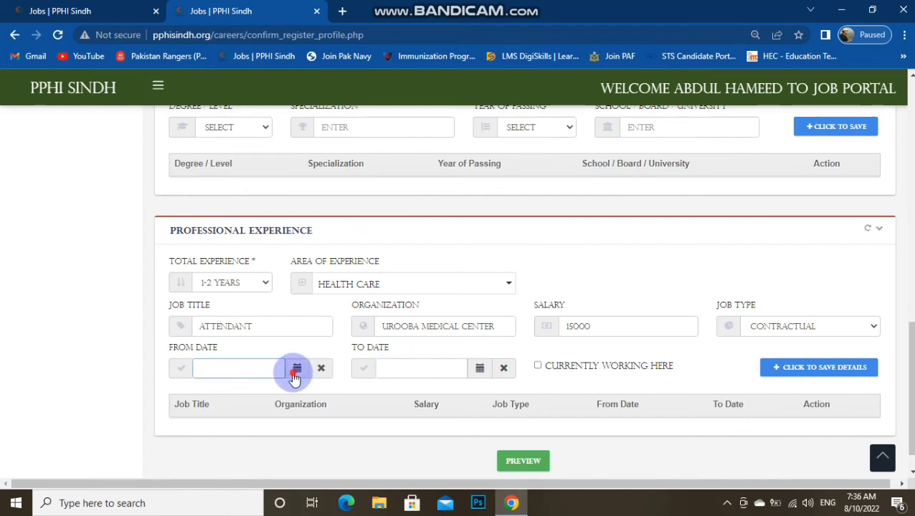
Set the experience From Date to 01-01-2018 with the calendar picker
{"action": "left_click", "coordinate": [297, 369]}
{"action": "left_click", "coordinate": [349, 370]}
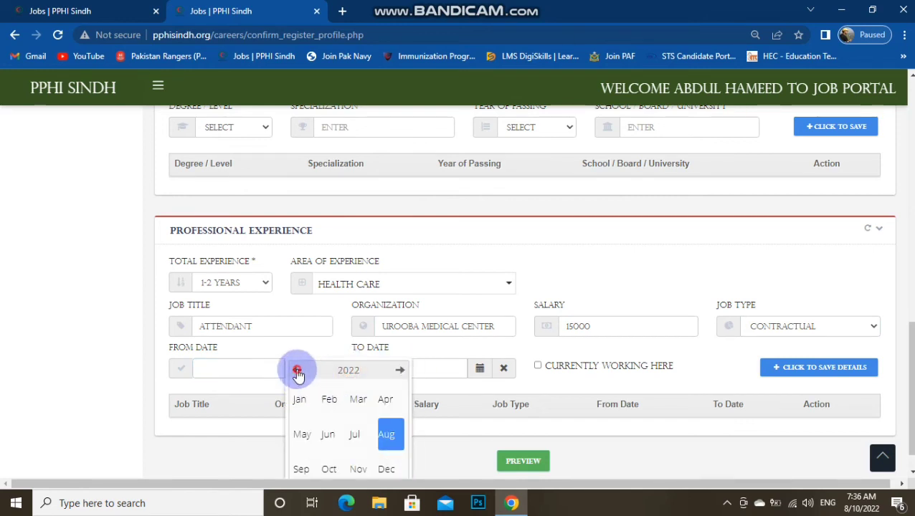
{"action": "left_click", "coordinate": [297, 369]}
{"action": "left_click", "coordinate": [297, 370]}
{"action": "left_click", "coordinate": [297, 370]}
{"action": "left_click", "coordinate": [296, 370]}
{"action": "left_click", "coordinate": [302, 403]}
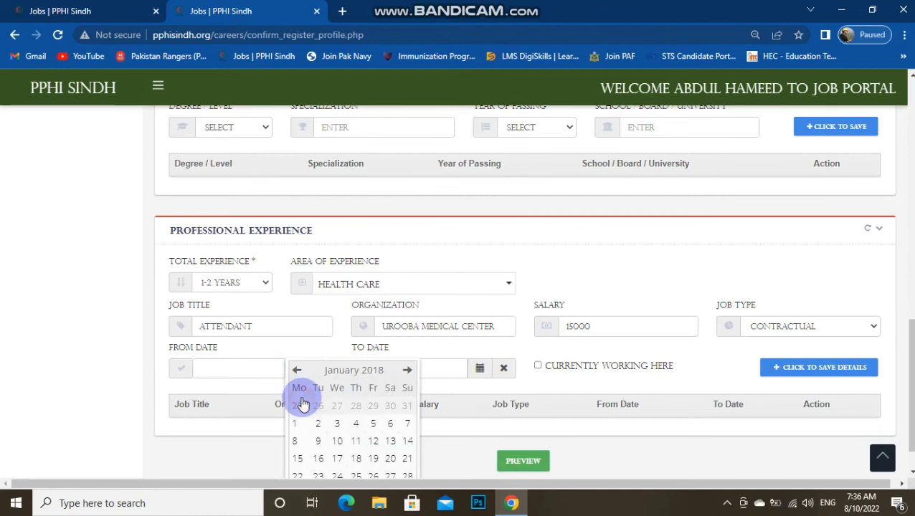
{"action": "left_click", "coordinate": [298, 425]}
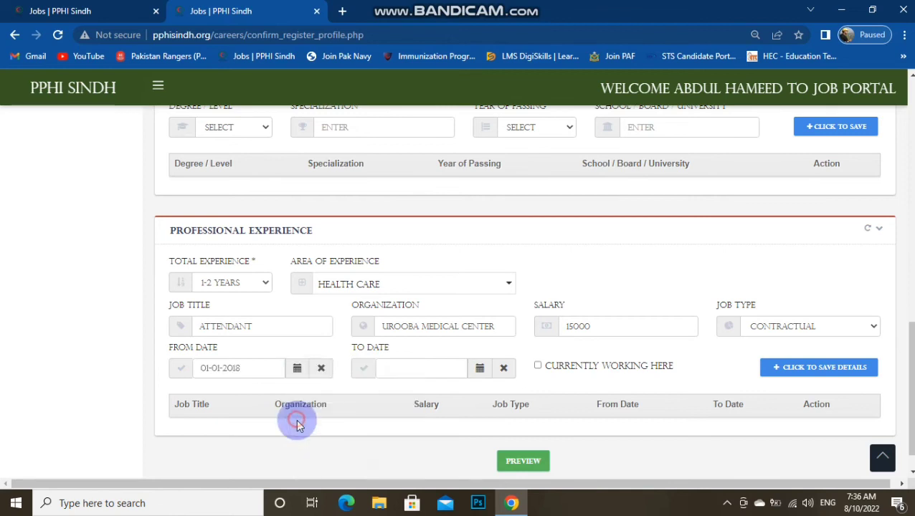
Set the experience To Date to 31-12-2020 with the calendar picker
{"action": "left_click", "coordinate": [394, 368]}
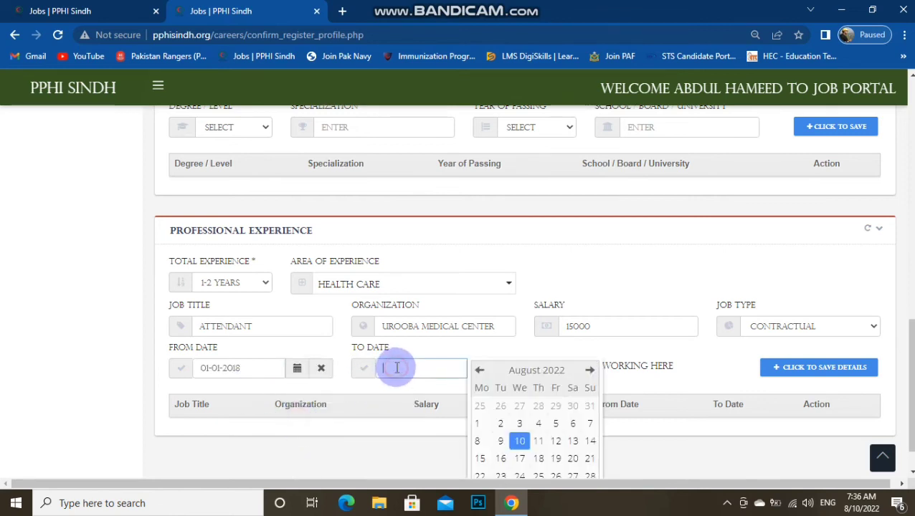
{"action": "left_click", "coordinate": [531, 370]}
{"action": "left_click", "coordinate": [479, 370]}
{"action": "left_click", "coordinate": [479, 370]}
{"action": "left_click", "coordinate": [480, 370]}
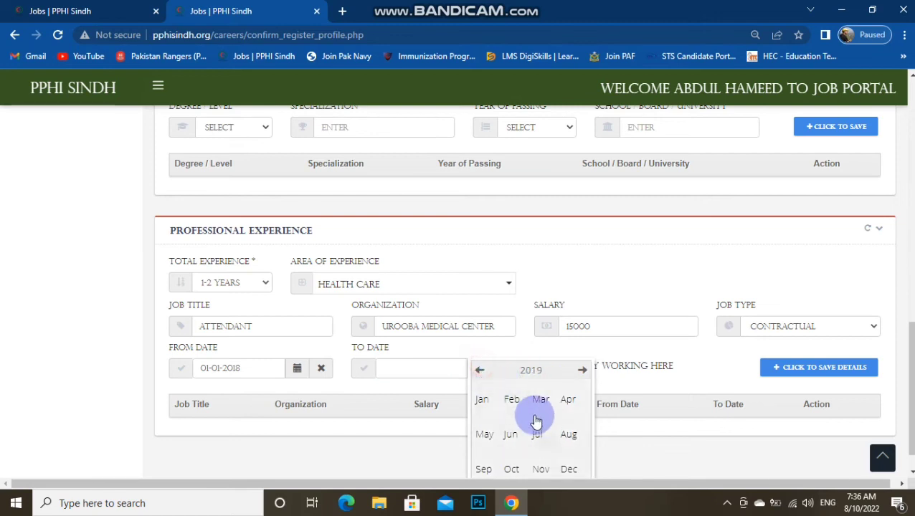
{"action": "left_click", "coordinate": [582, 370]}
{"action": "scroll", "coordinate": [581, 387], "scroll_direction": "down", "scroll_amount": 1}
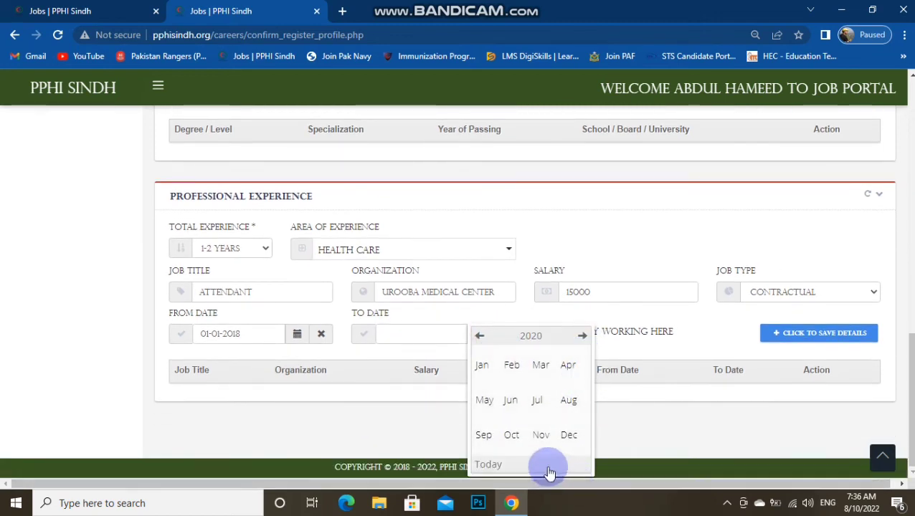
{"action": "left_click", "coordinate": [569, 435]}
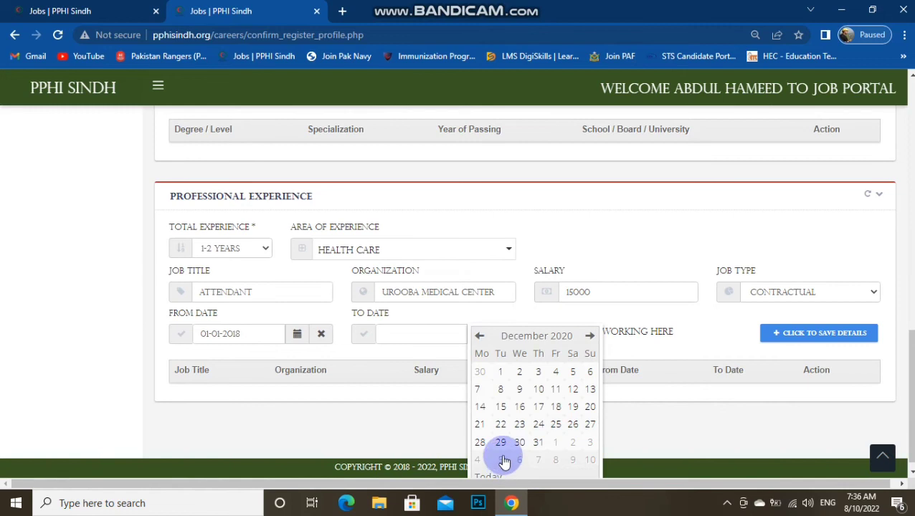
{"action": "left_click", "coordinate": [538, 442]}
Save the Attendant experience at Urooba Medical Center as a table row
{"action": "left_click", "coordinate": [797, 333]}
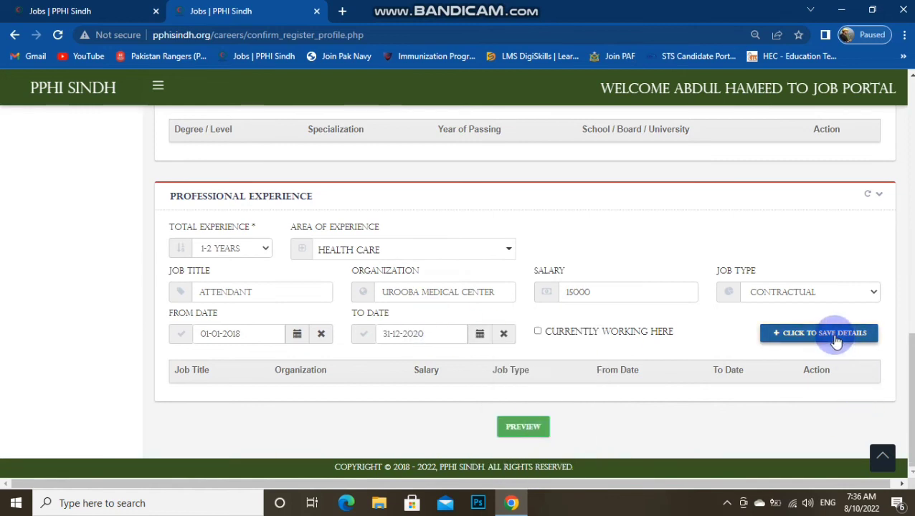
{"action": "scroll", "coordinate": [772, 378], "scroll_direction": "down", "scroll_amount": 1}
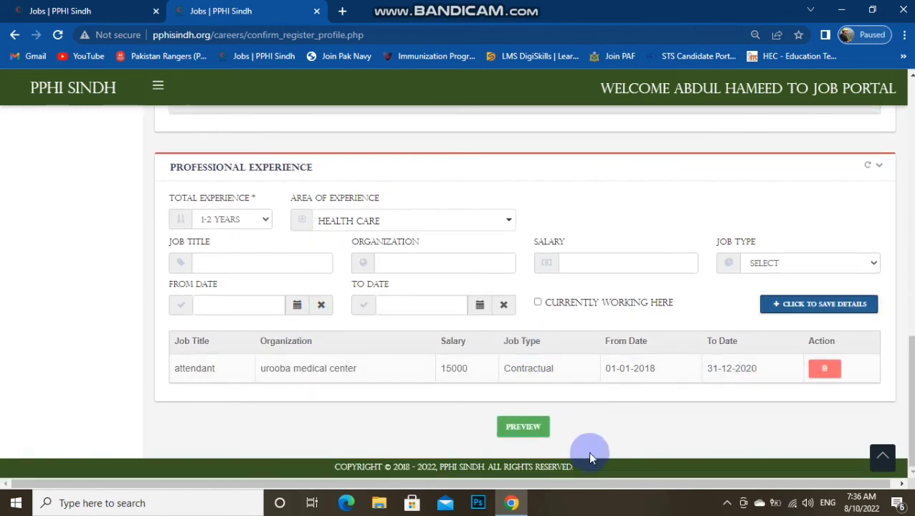
{"action": "scroll", "coordinate": [664, 366], "scroll_direction": "up", "scroll_amount": 4}
{"action": "scroll", "coordinate": [664, 364], "scroll_direction": "down", "scroll_amount": 4}
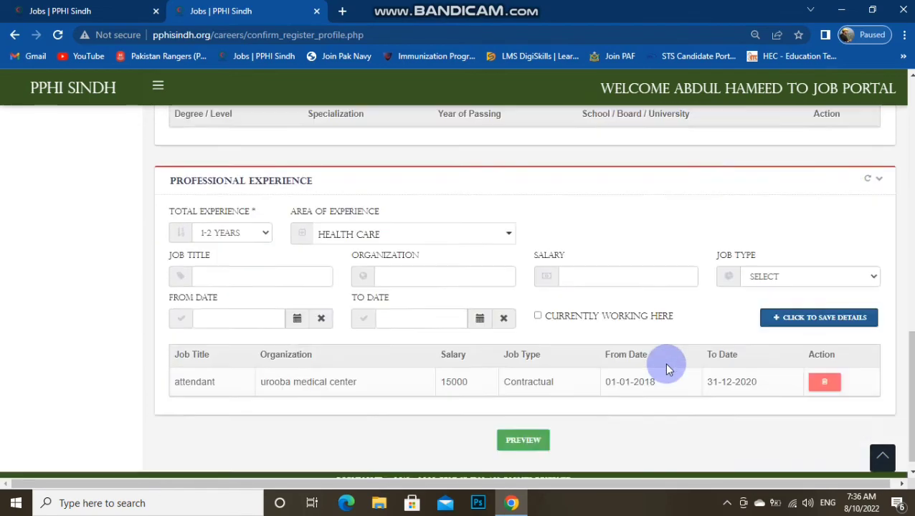
Preview the application, accept the responsibility declaration, and apply for the Attendant post
{"action": "left_click", "coordinate": [511, 432]}
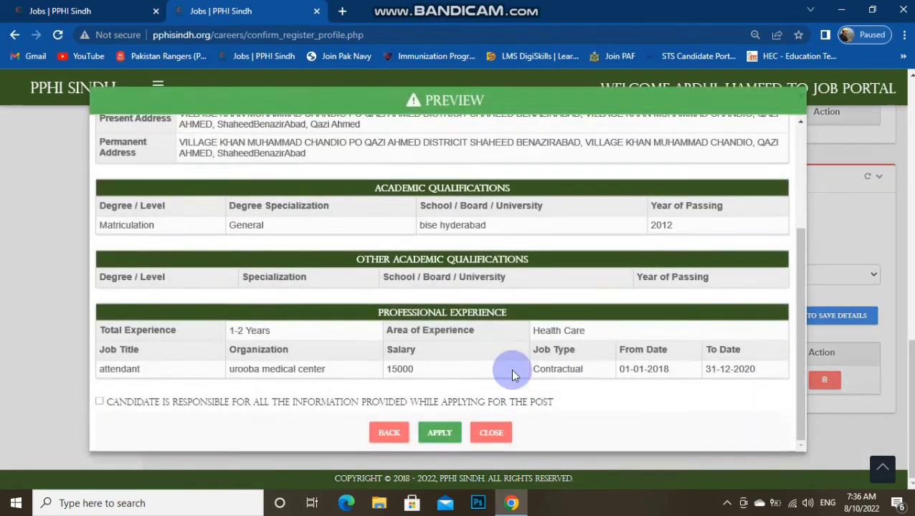
{"action": "scroll", "coordinate": [380, 210], "scroll_direction": "up", "scroll_amount": 3}
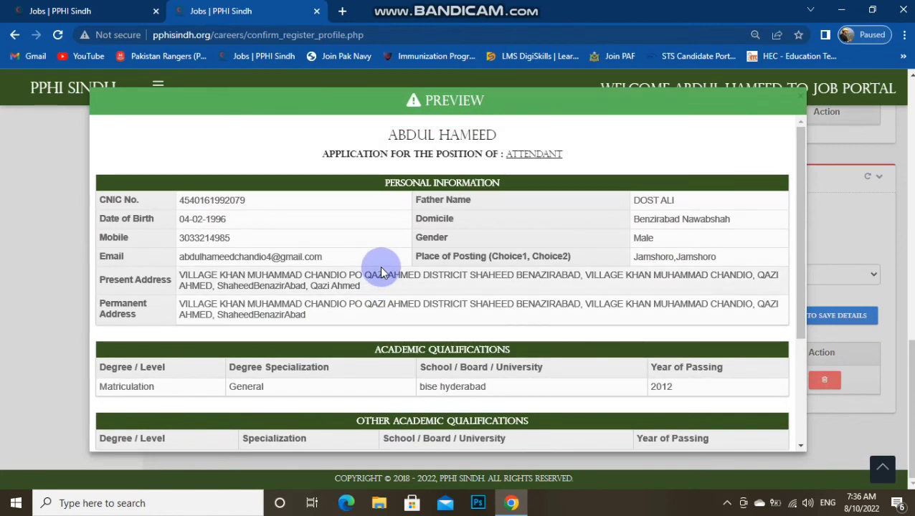
{"action": "scroll", "coordinate": [405, 258], "scroll_direction": "down", "scroll_amount": 3}
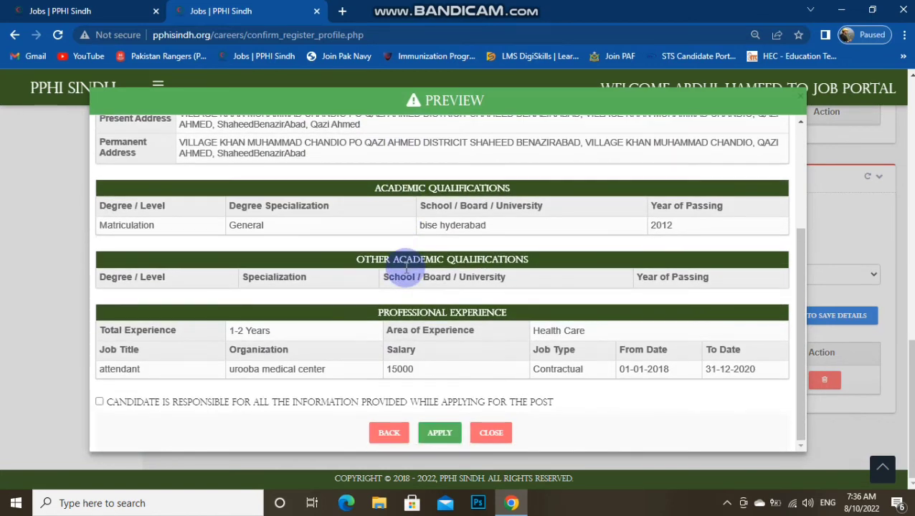
{"action": "left_click", "coordinate": [100, 402]}
{"action": "left_click", "coordinate": [439, 433]}
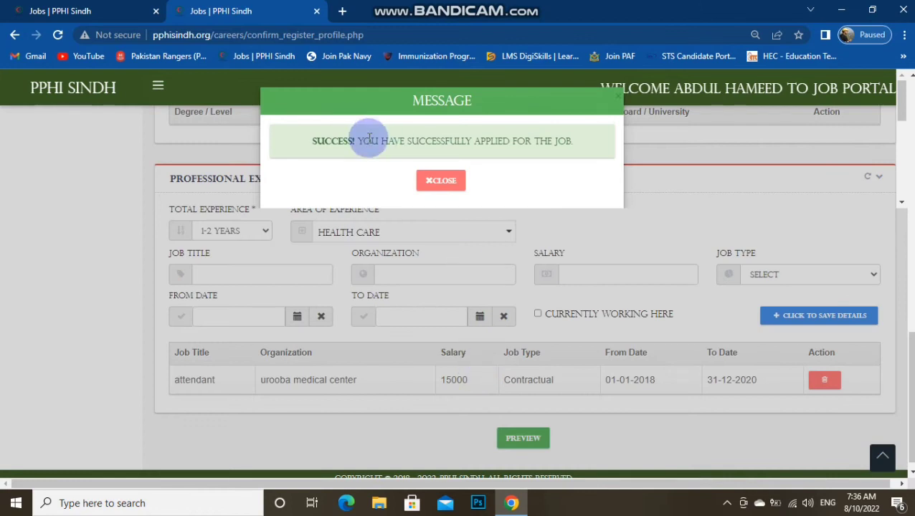
Read the success confirmation message and close it
{"action": "left_click_drag", "start_coordinate": [318, 142], "coordinate": [576, 153]}
{"action": "left_click", "coordinate": [506, 152]}
{"action": "double_click", "coordinate": [514, 144]}
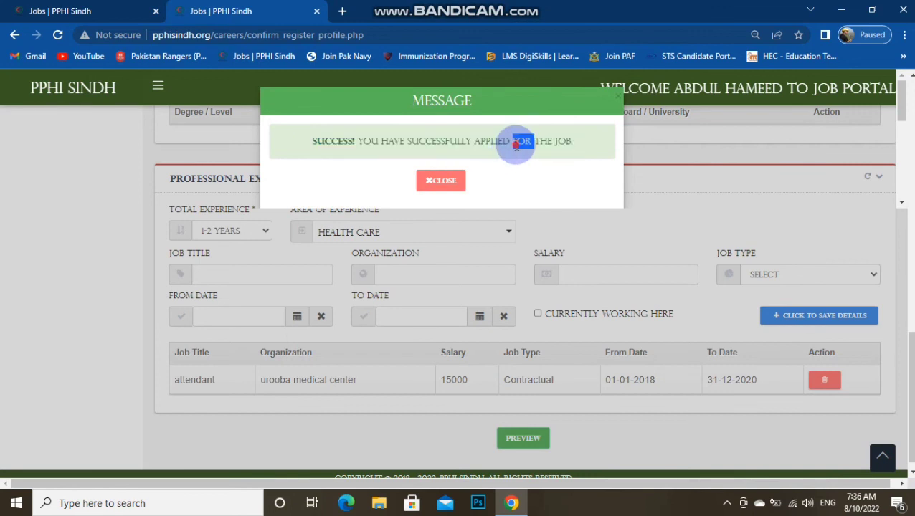
{"action": "triple_click", "coordinate": [515, 143]}
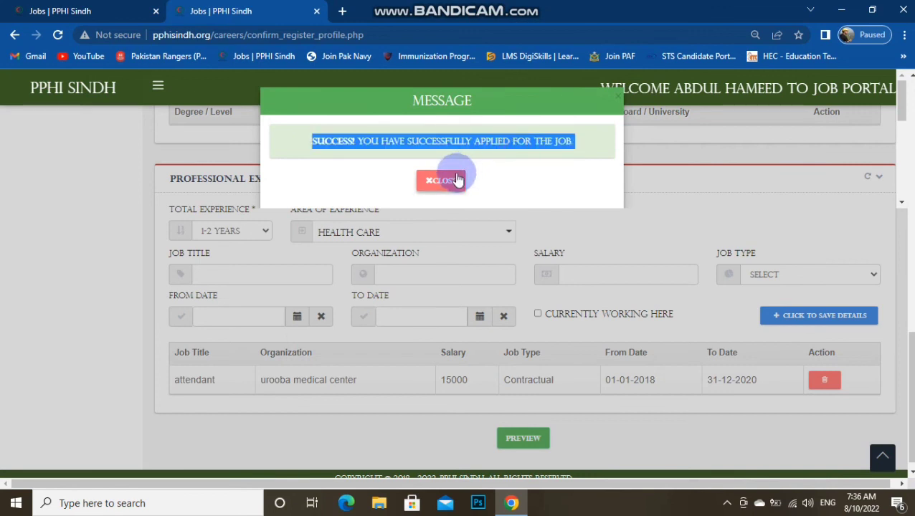
{"action": "left_click", "coordinate": [457, 180]}
{"action": "scroll", "coordinate": [500, 326], "scroll_direction": "up", "scroll_amount": 2}
{"action": "scroll", "coordinate": [497, 322], "scroll_direction": "up", "scroll_amount": 10}
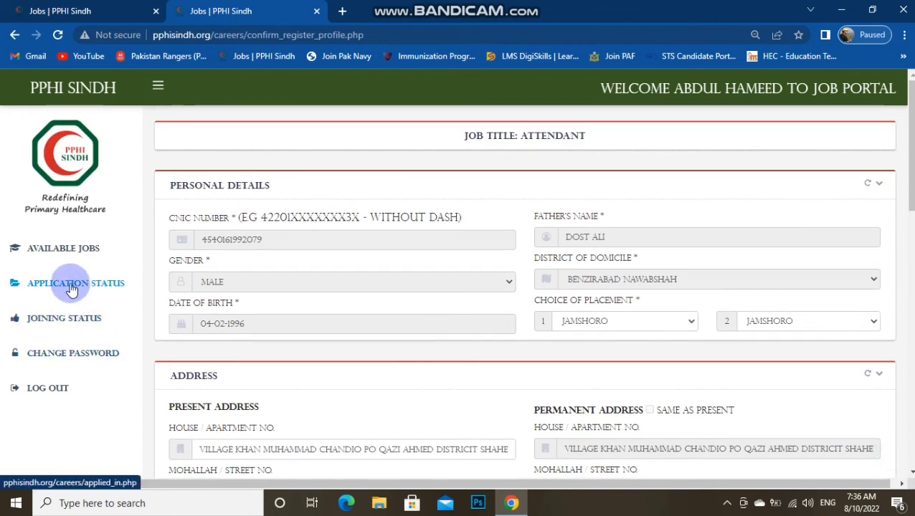
Open Application Status and review the Attendant row's advertisement titles and 10 Aug 2022 date
{"action": "left_click", "coordinate": [71, 284]}
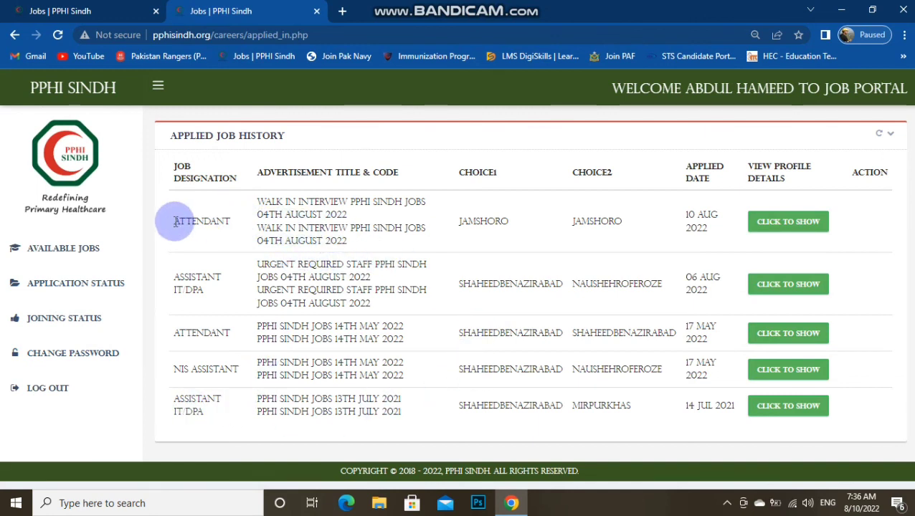
{"action": "double_click", "coordinate": [180, 220]}
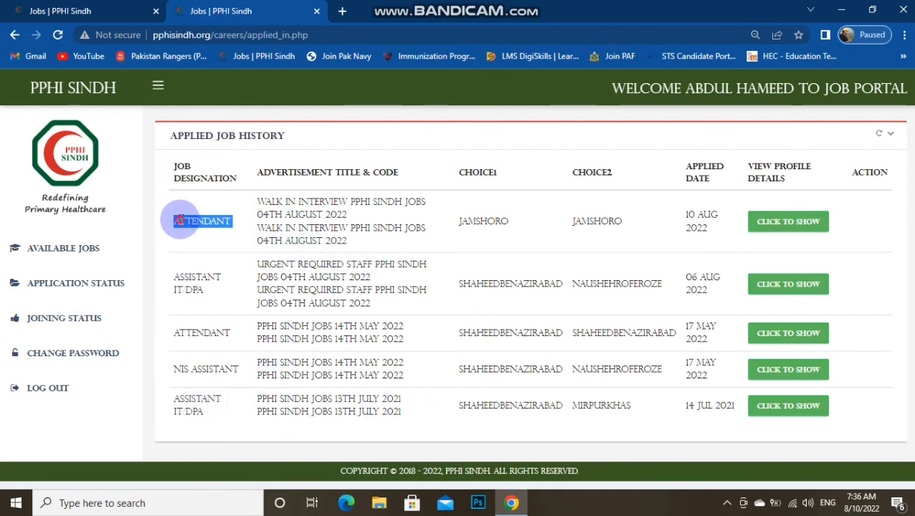
{"action": "left_click", "coordinate": [329, 225]}
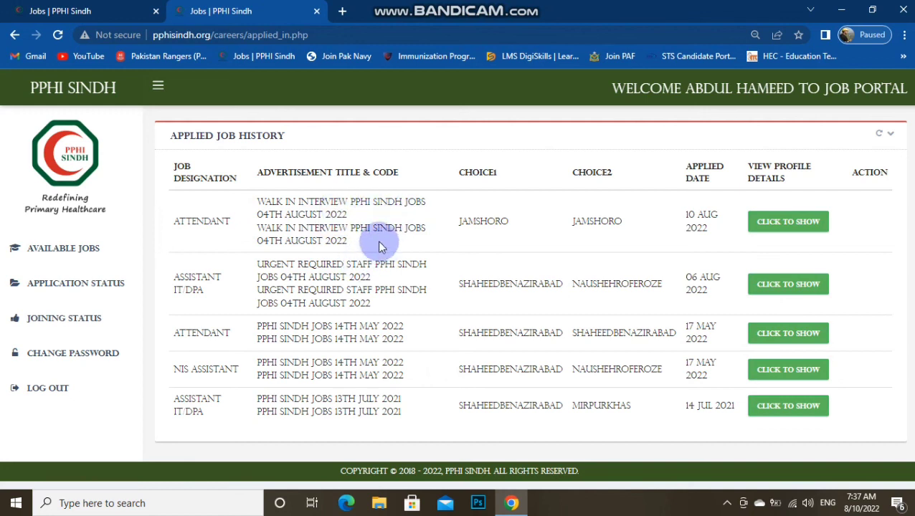
{"action": "double_click", "coordinate": [313, 228]}
{"action": "left_click", "coordinate": [313, 228]}
{"action": "left_click", "coordinate": [312, 192]}
{"action": "triple_click", "coordinate": [319, 205]}
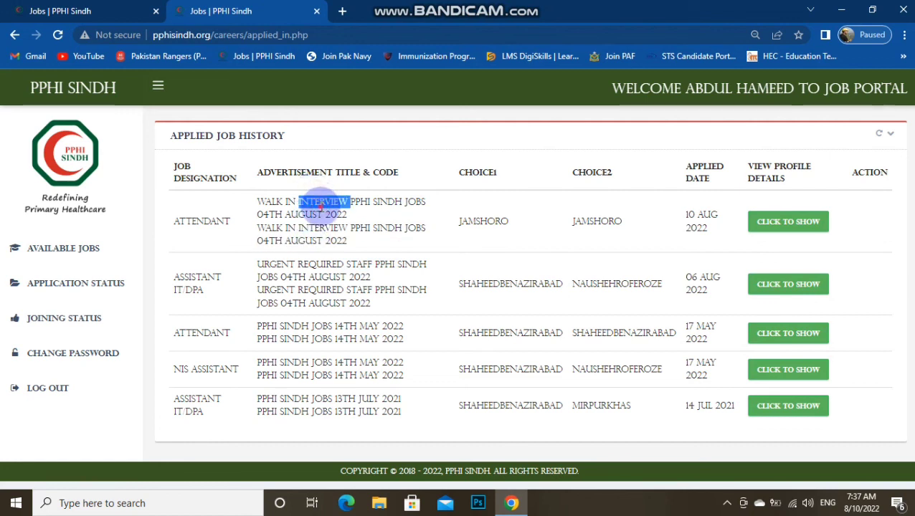
{"action": "left_click", "coordinate": [323, 230]}
{"action": "double_click", "coordinate": [314, 241]}
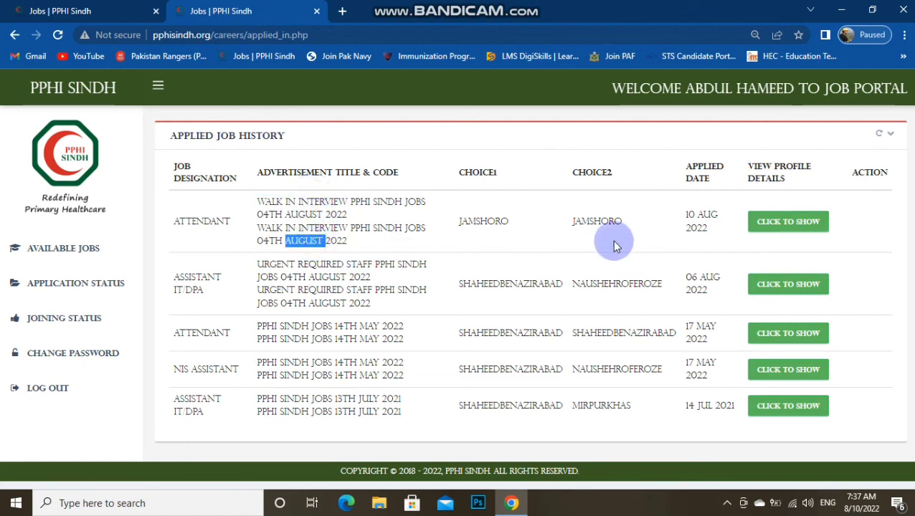
{"action": "left_click_drag", "start_coordinate": [700, 172], "coordinate": [800, 225]}
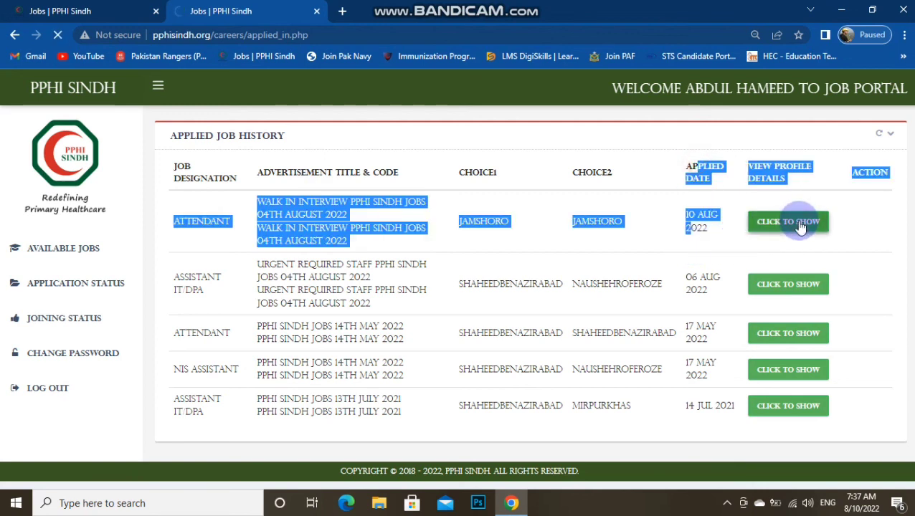